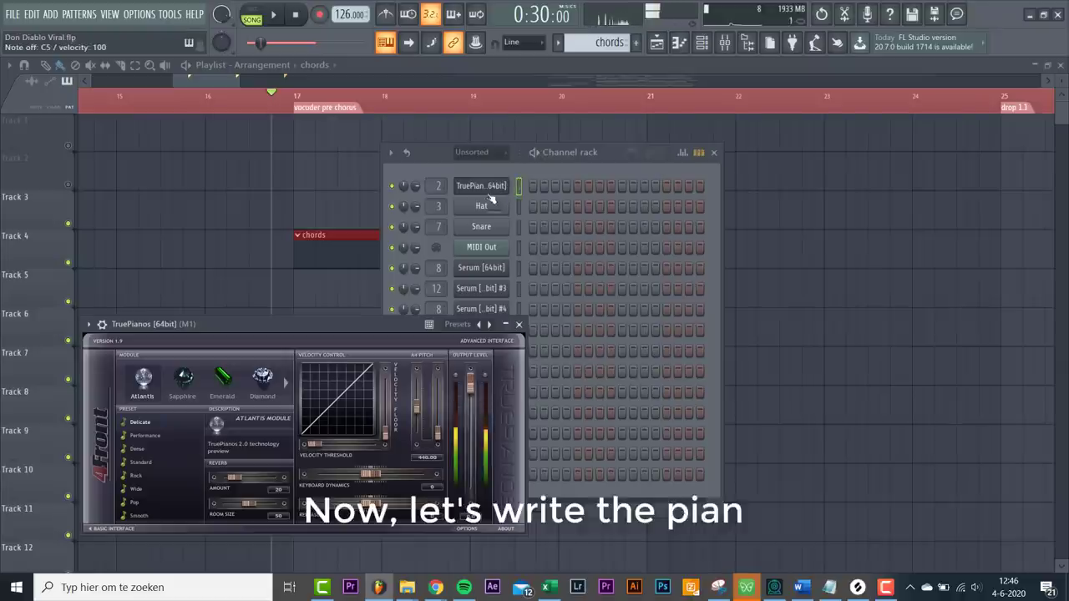
# Draw the F4, G4, A4 TruePianos notes from bar 1, shifting A4 later and lengthening G4.
pyautogui.rightClick(501, 185)
pyautogui.click(542, 187)
pyautogui.click(167, 281)
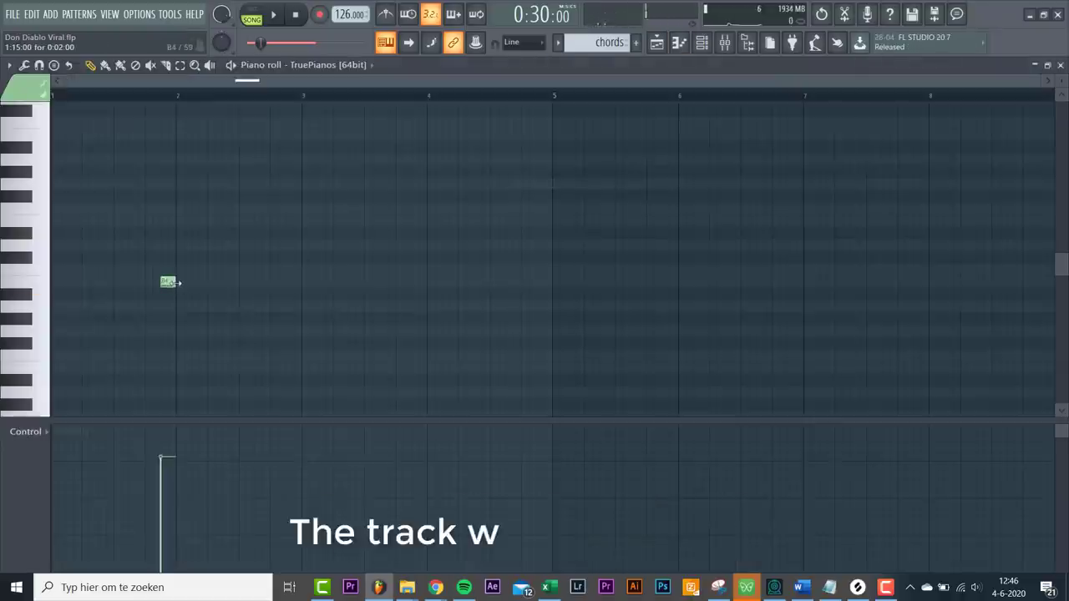
pyautogui.moveTo(222, 280); pyautogui.dragTo(19, 360)
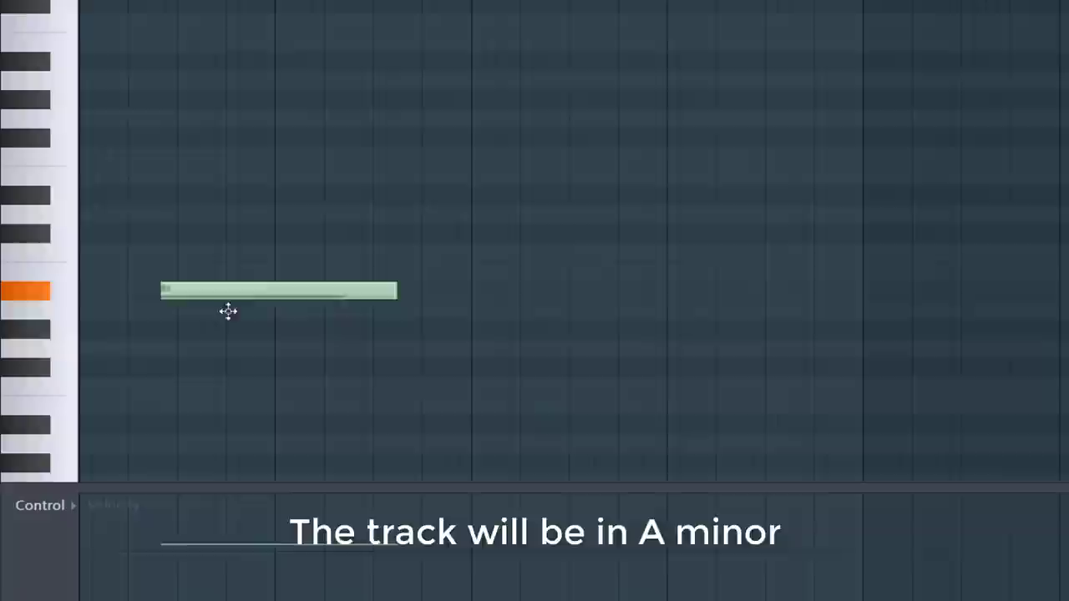
pyautogui.press('space')
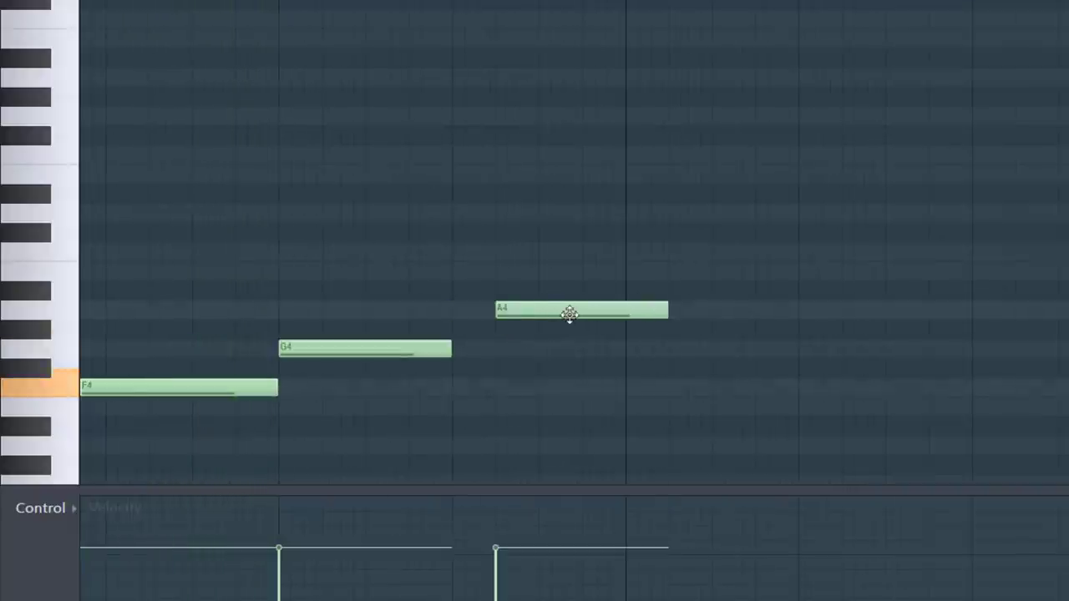
pyautogui.press('space')
pyautogui.moveTo(569, 313); pyautogui.dragTo(613, 313)
pyautogui.moveTo(453, 351); pyautogui.dragTo(517, 349)
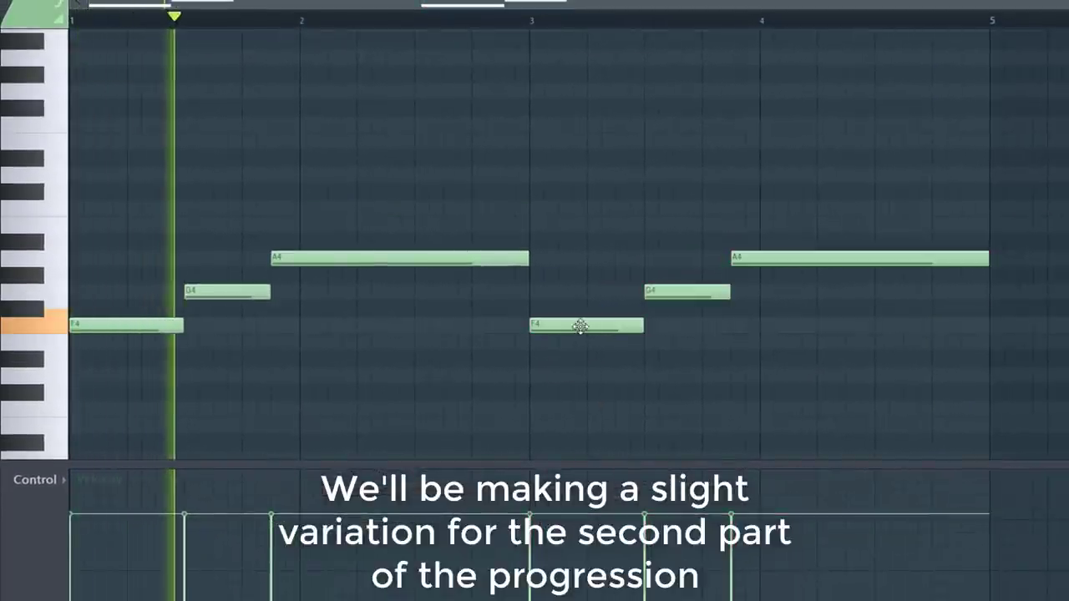
# Lower the bar 3-4 notes to D4, E4 and F4, then add a second F4 and a closing G#4.
pyautogui.moveTo(581, 326); pyautogui.dragTo(581, 375)
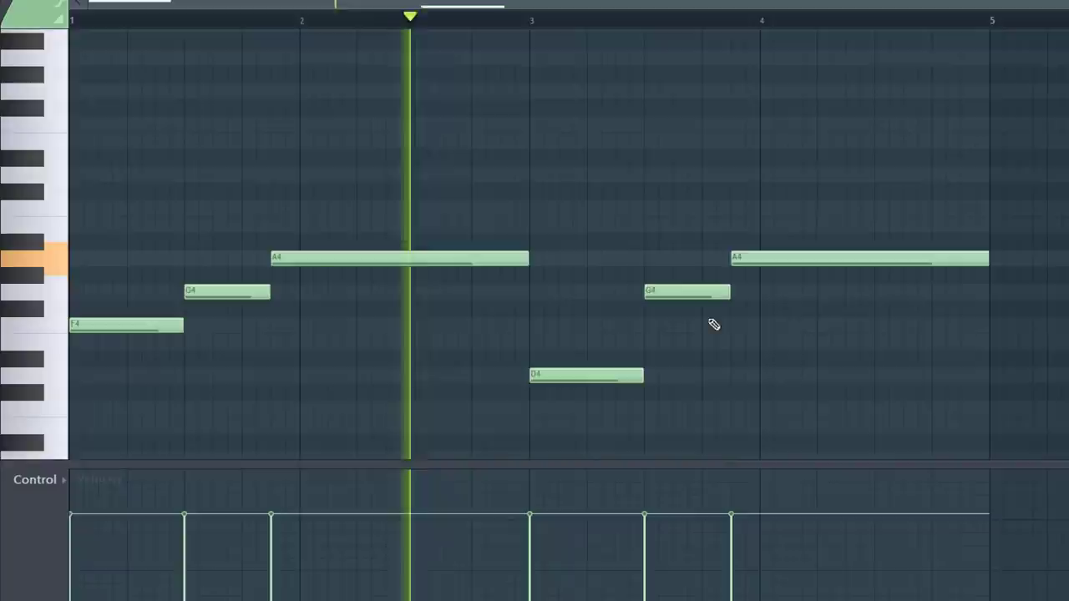
pyautogui.moveTo(696, 293); pyautogui.dragTo(696, 343)
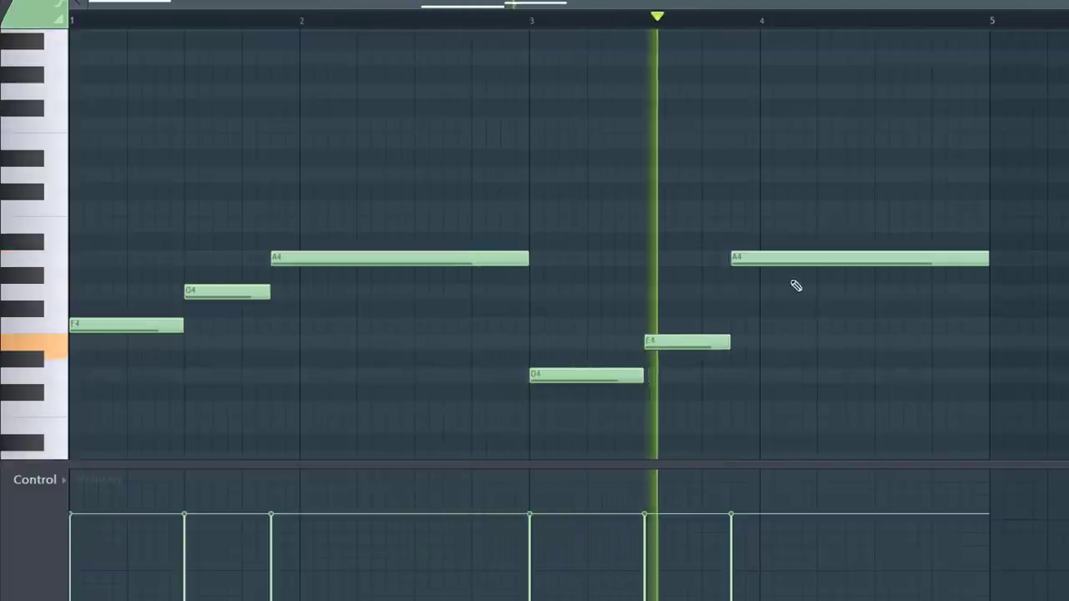
pyautogui.moveTo(785, 259); pyautogui.dragTo(777, 323)
pyautogui.moveTo(987, 325); pyautogui.dragTo(873, 331)
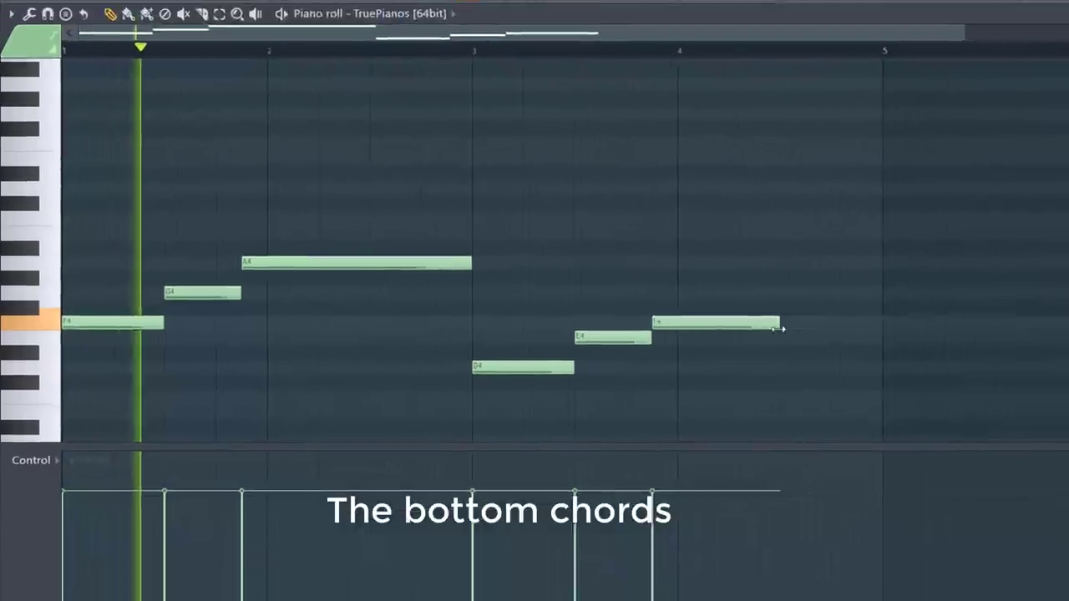
pyautogui.click(789, 324)
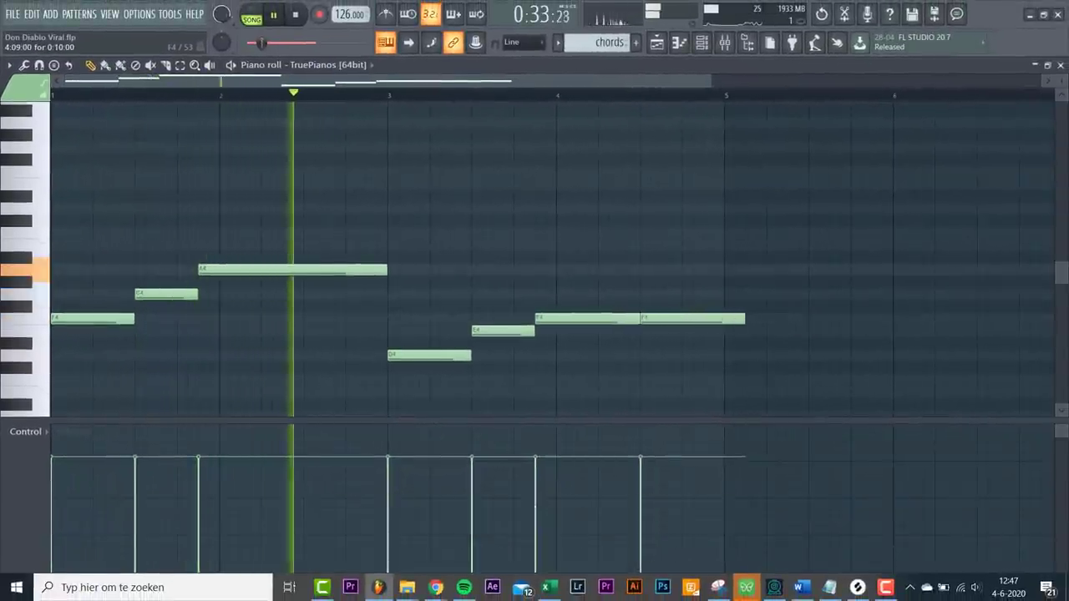
pyautogui.moveTo(745, 318); pyautogui.dragTo(684, 323)
pyautogui.scroll(4, 686, 325)
pyautogui.click(696, 283)
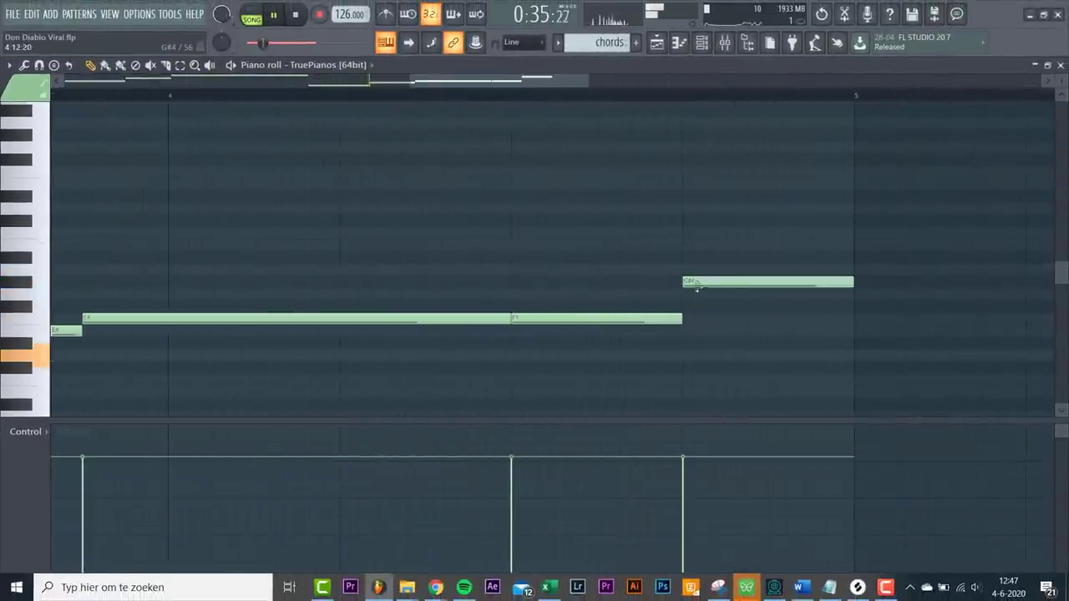
pyautogui.scroll(-5, 591, 362)
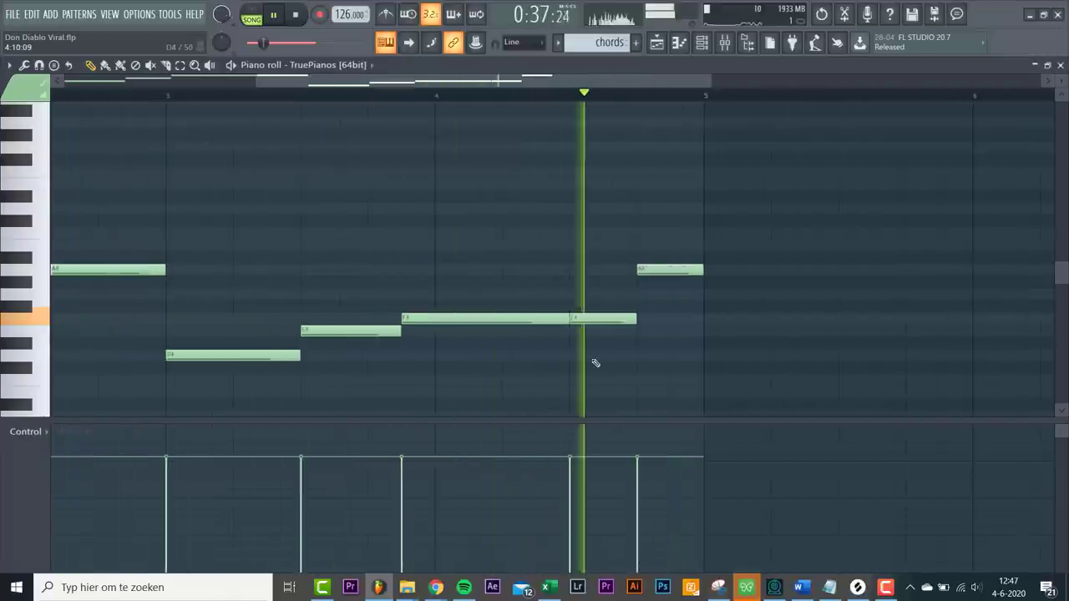
pyautogui.scroll(-3, 242, 362)
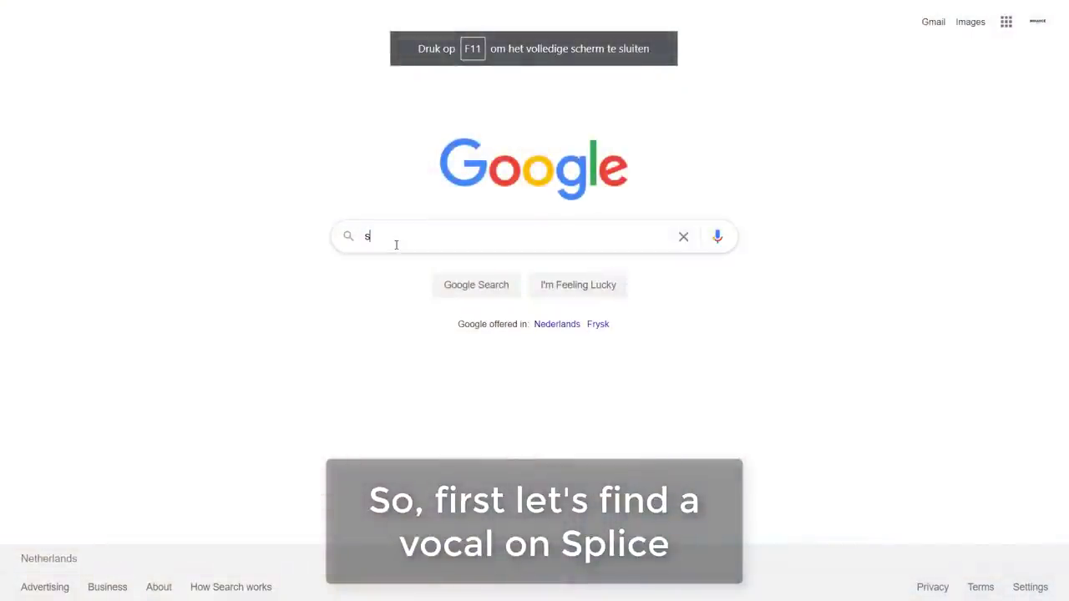
# Search Google for 'splice' and open the House genre samples on splice.com.
pyautogui.write('plice')
pyautogui.press('Return')
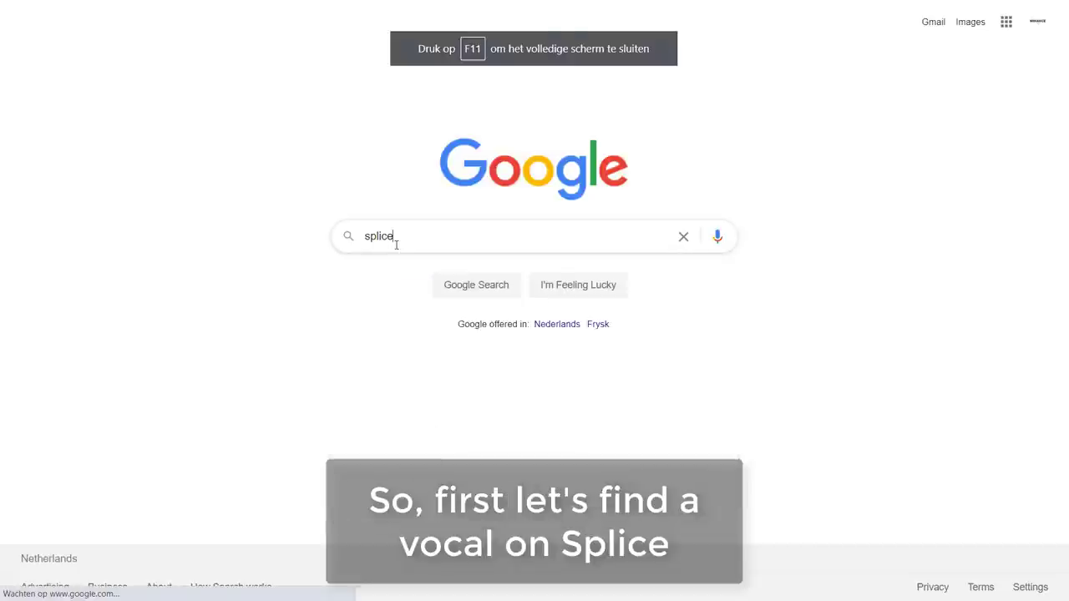
pyautogui.click(368, 151)
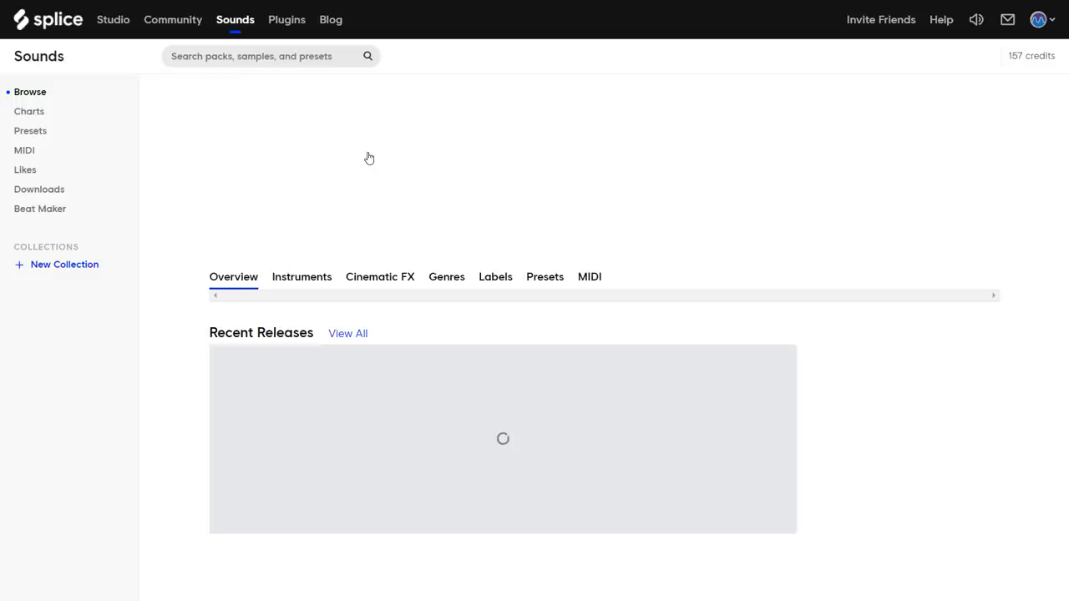
pyautogui.click(432, 283)
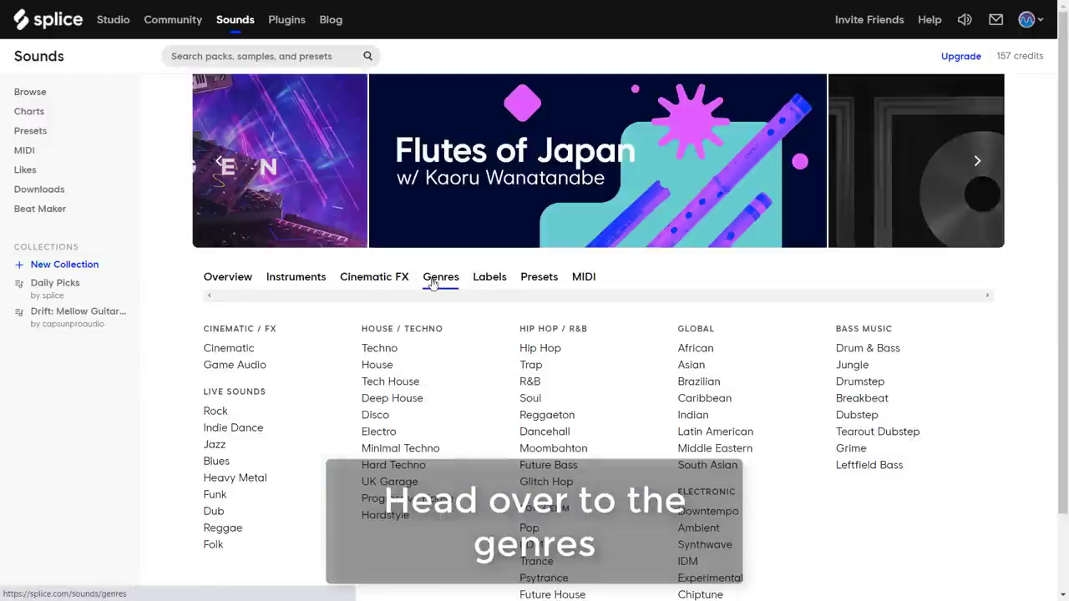
pyautogui.click(382, 368)
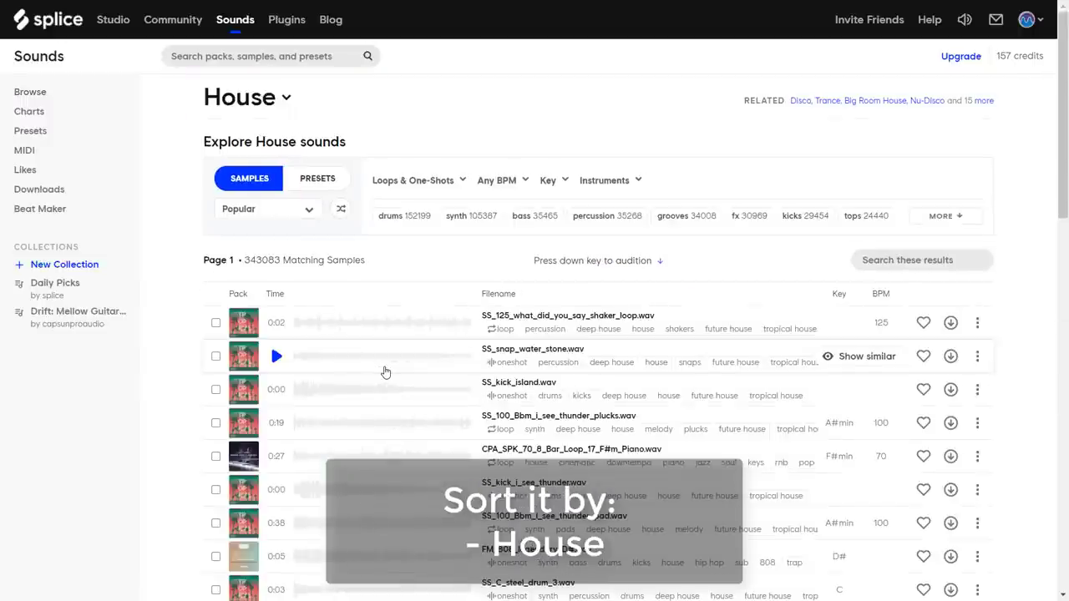
# Filter the House samples to female vocals and preview the first hook.
pyautogui.click(929, 218)
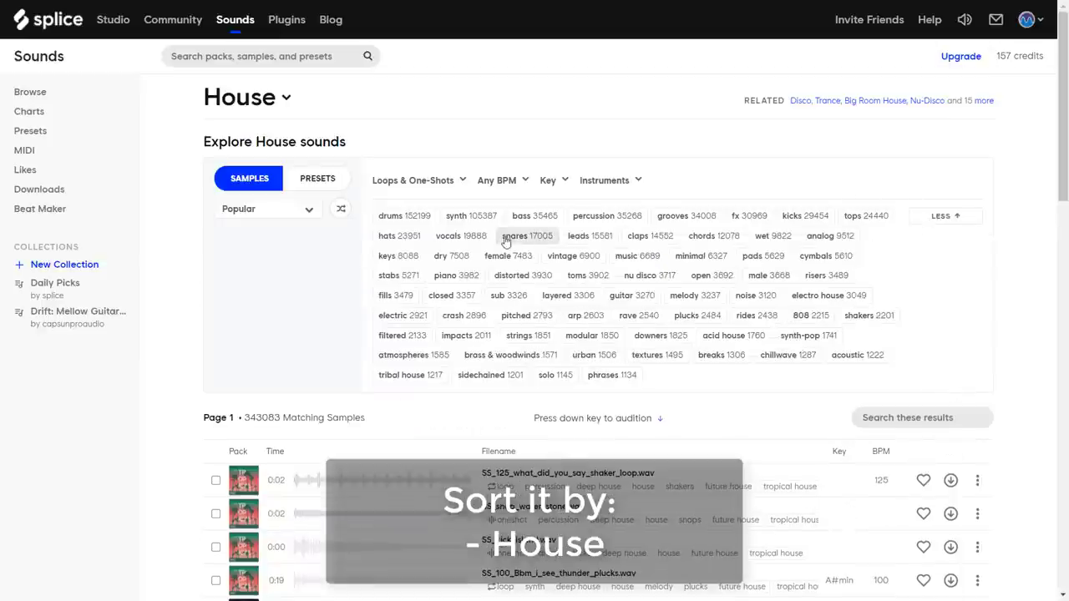
pyautogui.click(448, 236)
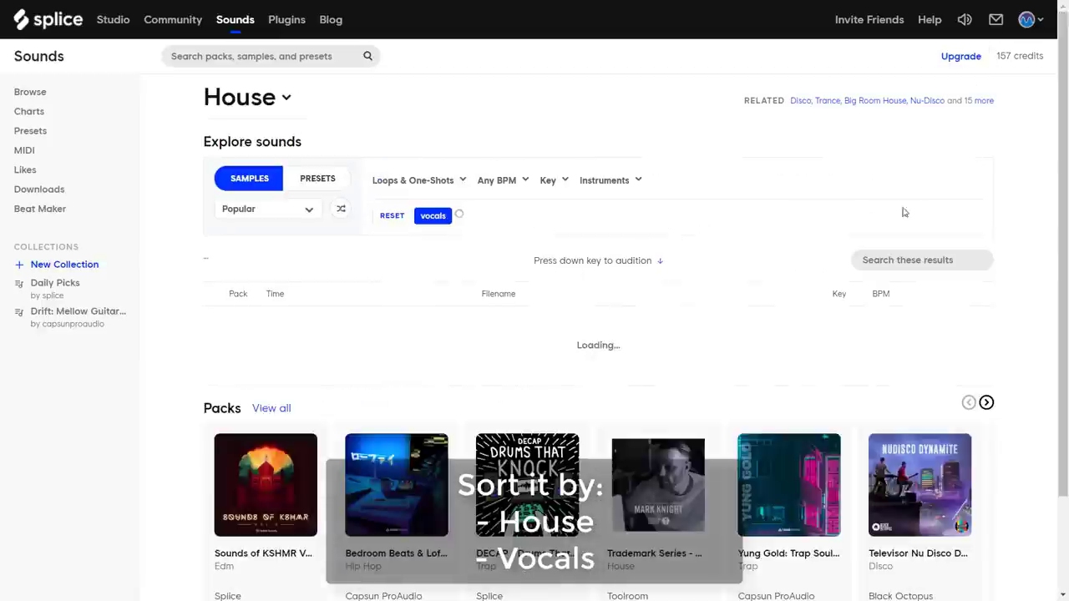
pyautogui.click(944, 218)
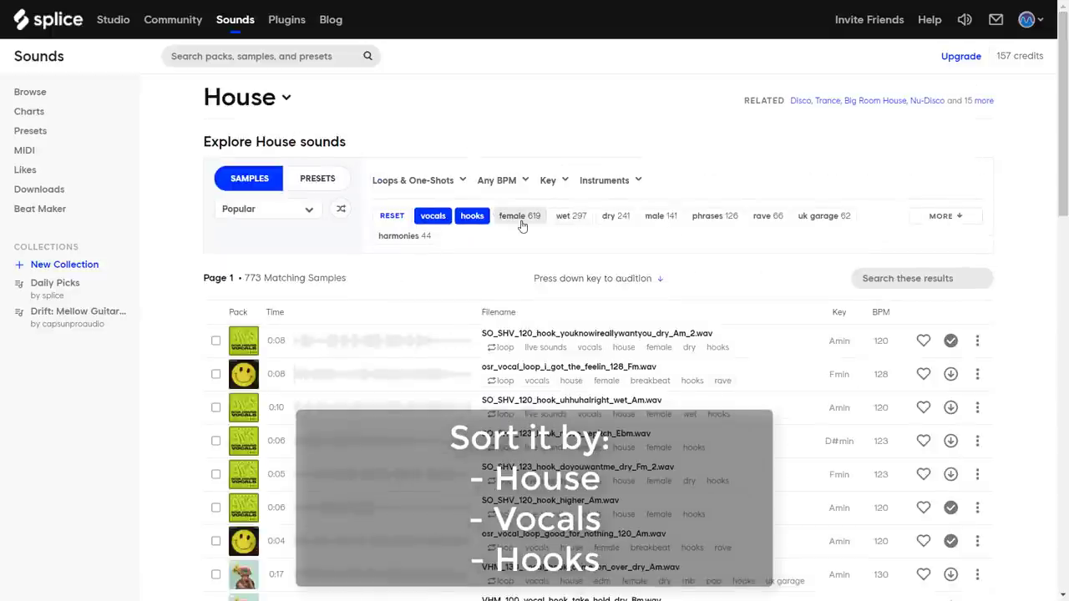
pyautogui.click(520, 218)
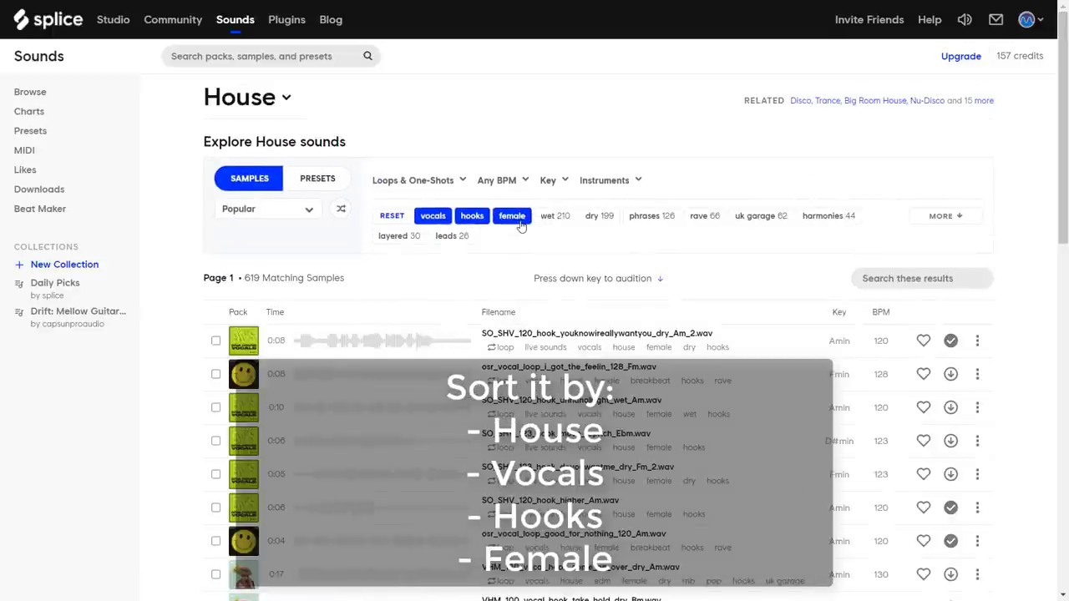
pyautogui.click(277, 345)
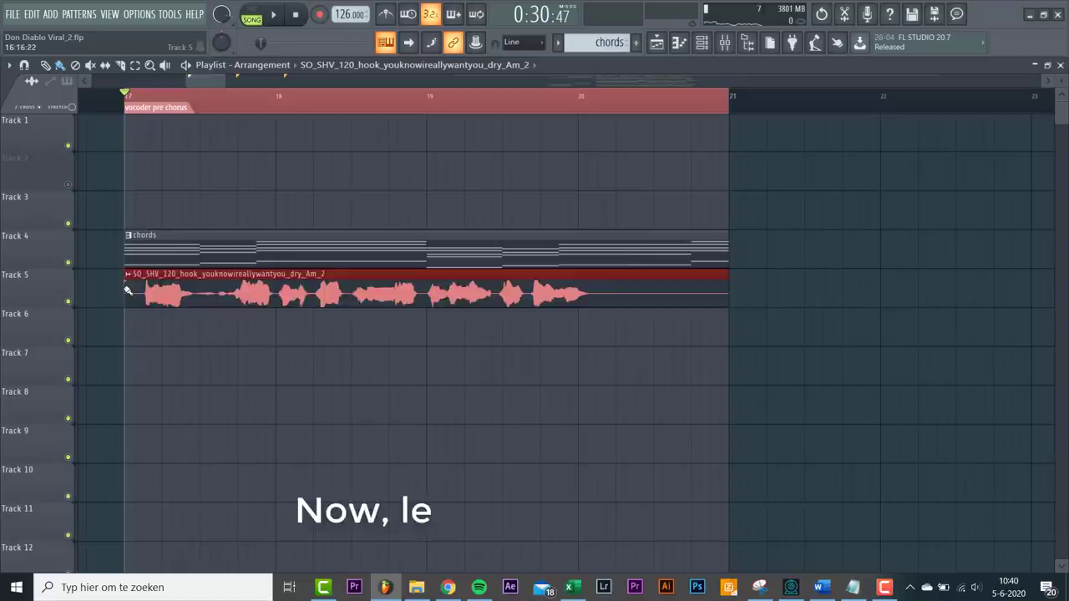
# Copy the chord progression and paste it into a new MIDI Out #2 channel on port 1.
pyautogui.doubleClick(167, 252)
pyautogui.press('Escape')
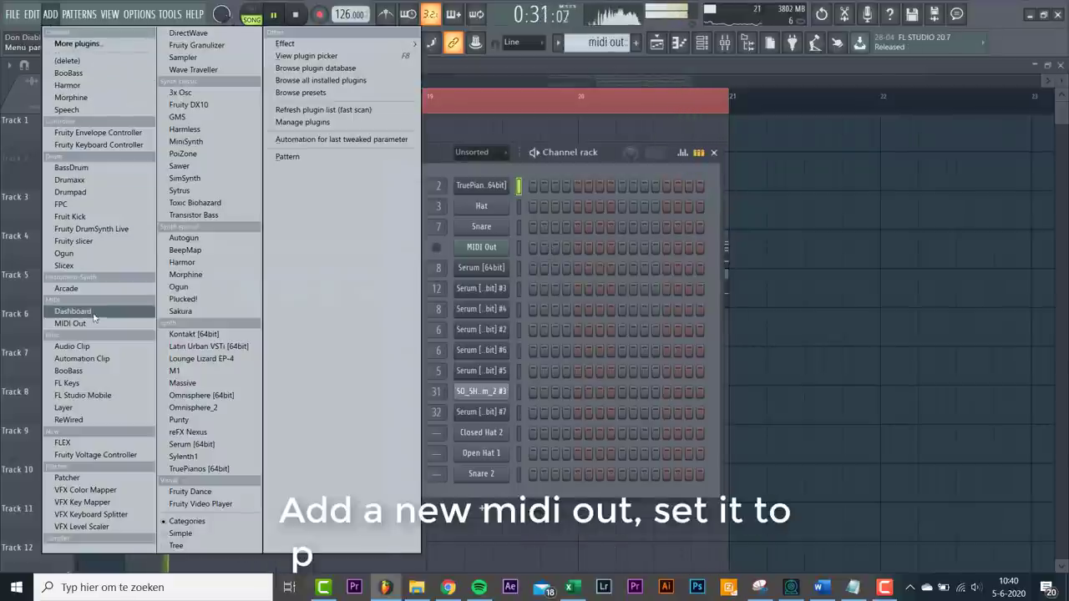
pyautogui.click(95, 323)
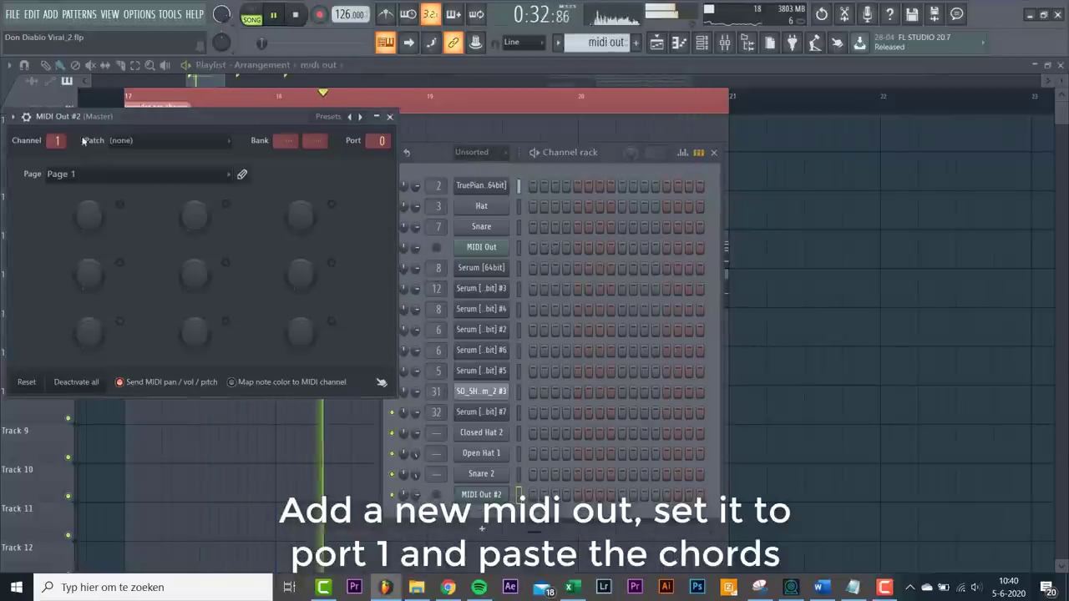
pyautogui.scroll(1, 376, 141)
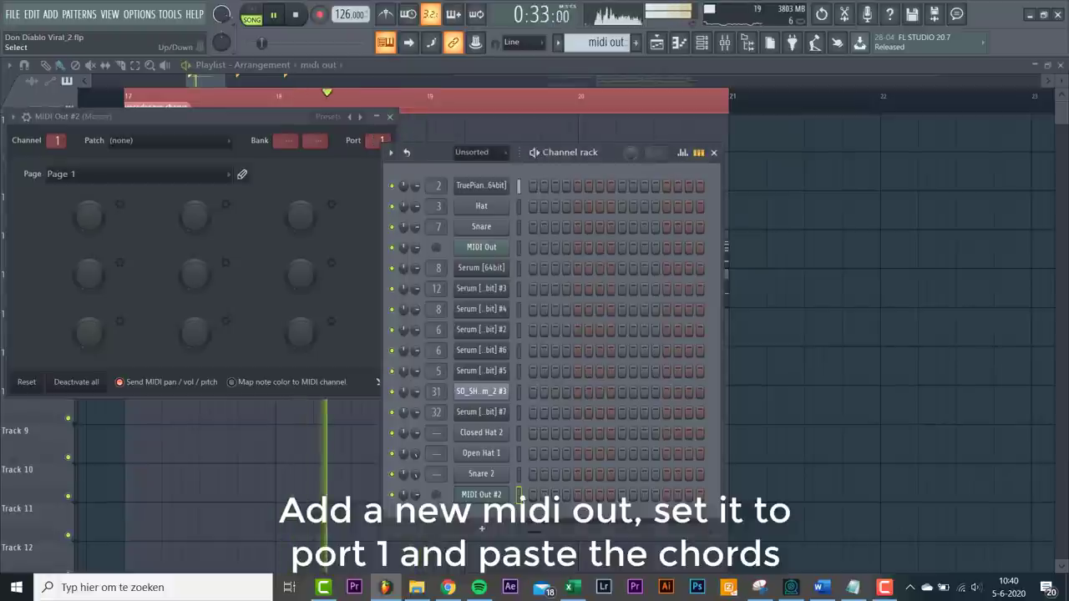
pyautogui.press('F7')
pyautogui.hotkey('ctrl', 'v')
pyautogui.scroll(2, 314, 326)
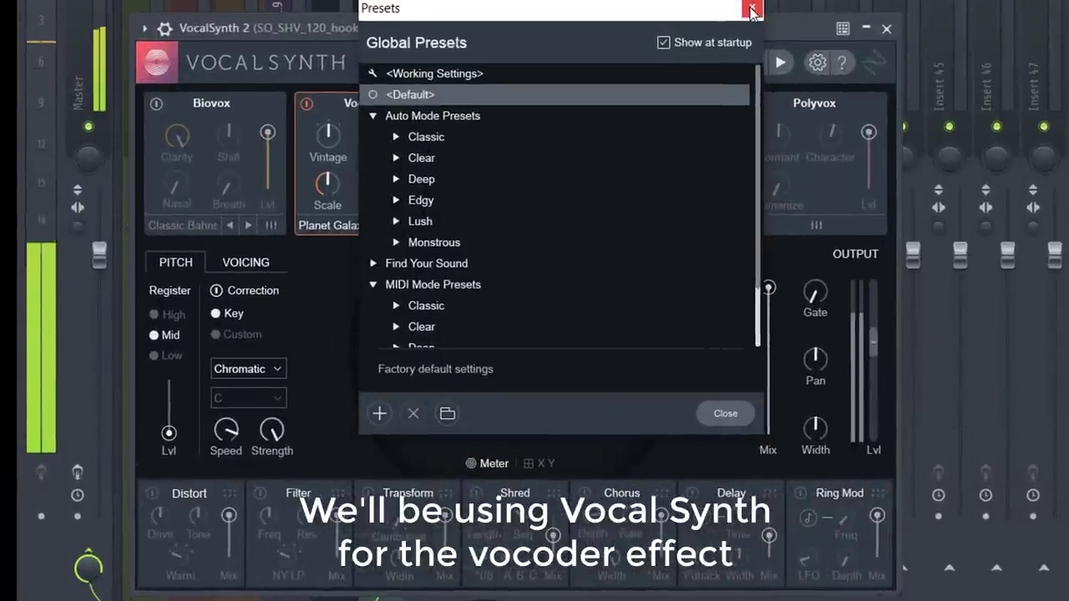
# Switch VocalSynth 2 to MIDI mode and load the By Your Side preset.
pyautogui.click(531, 144)
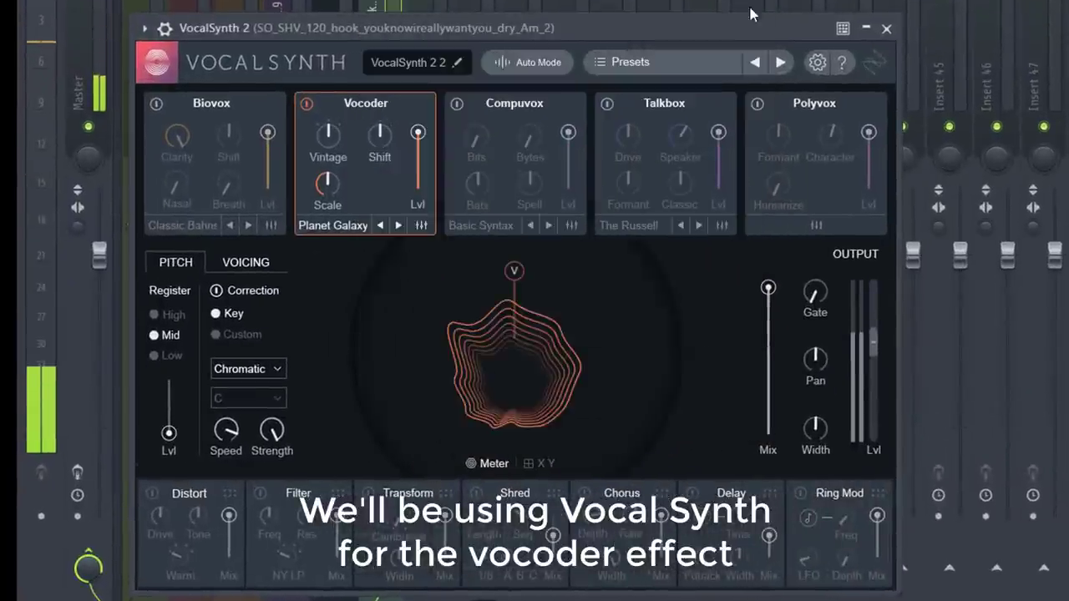
pyautogui.click(526, 67)
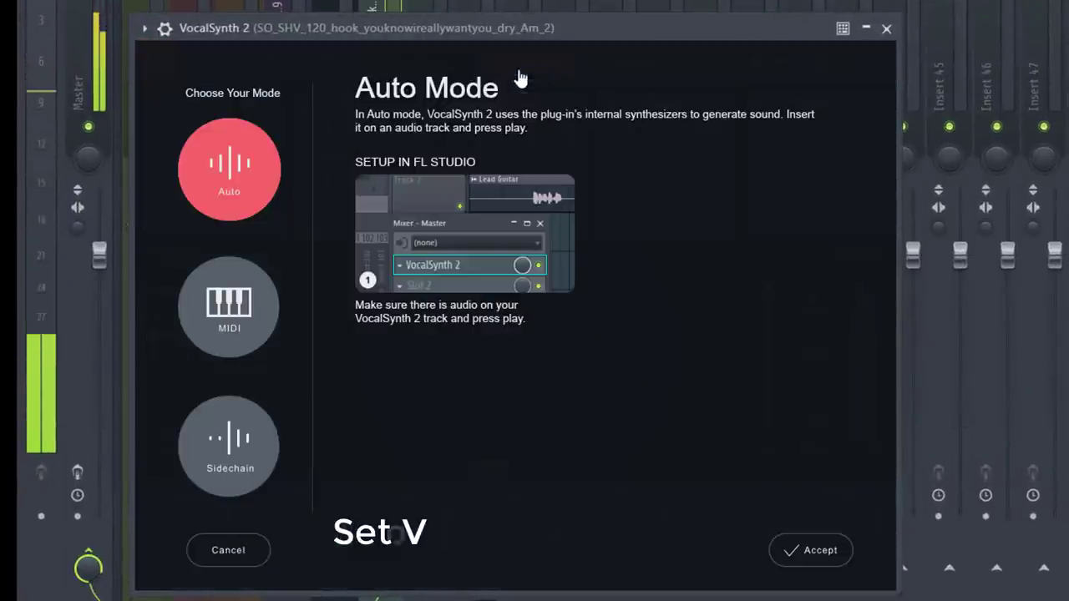
pyautogui.click(242, 329)
pyautogui.click(785, 548)
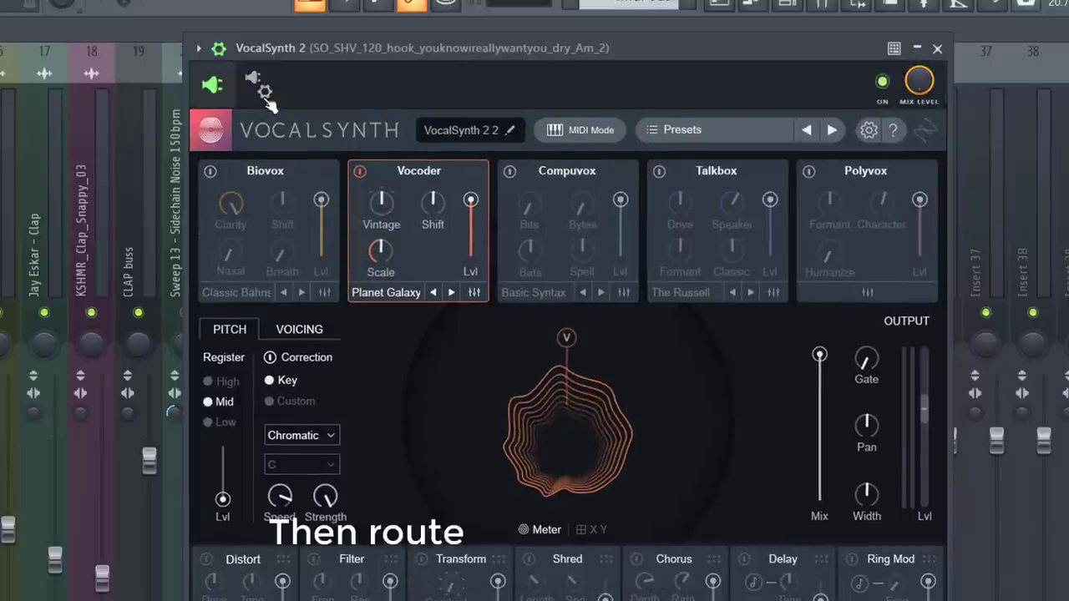
pyautogui.click(257, 90)
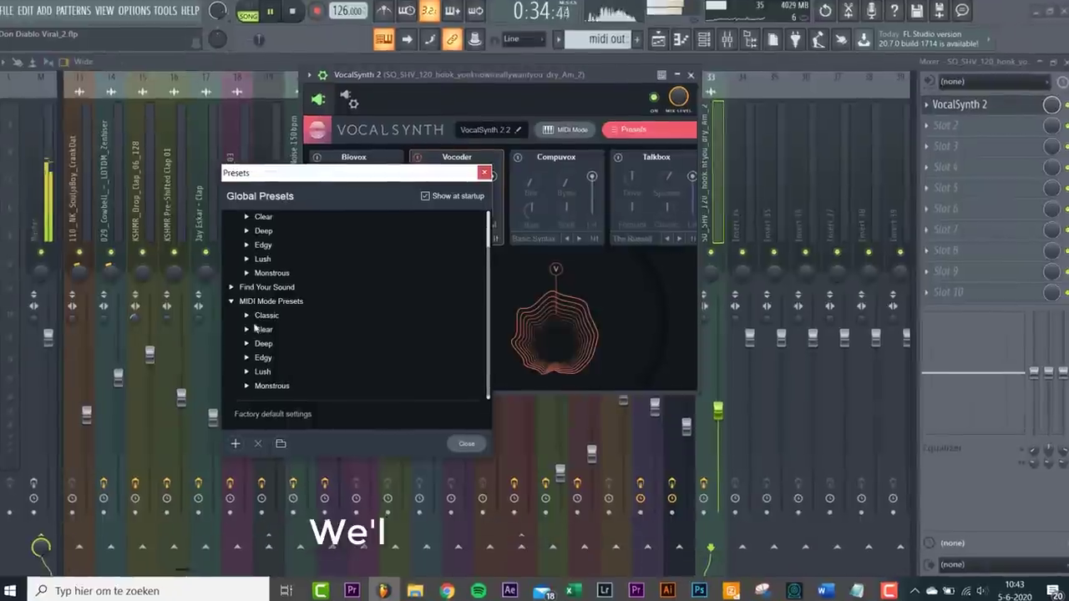
pyautogui.click(220, 315)
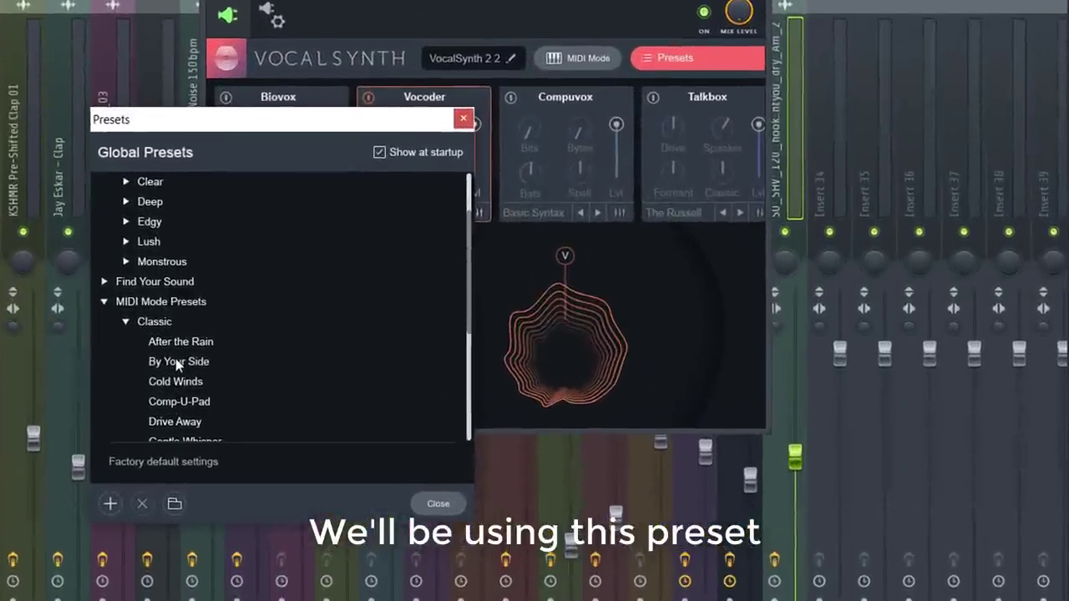
pyautogui.click(176, 361)
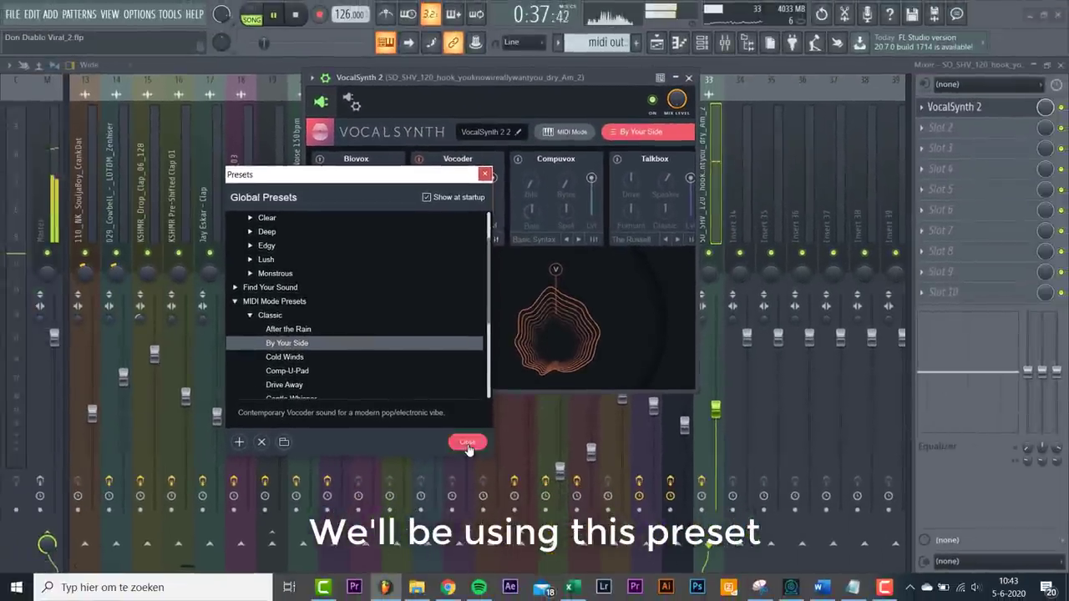
pyautogui.click(438, 503)
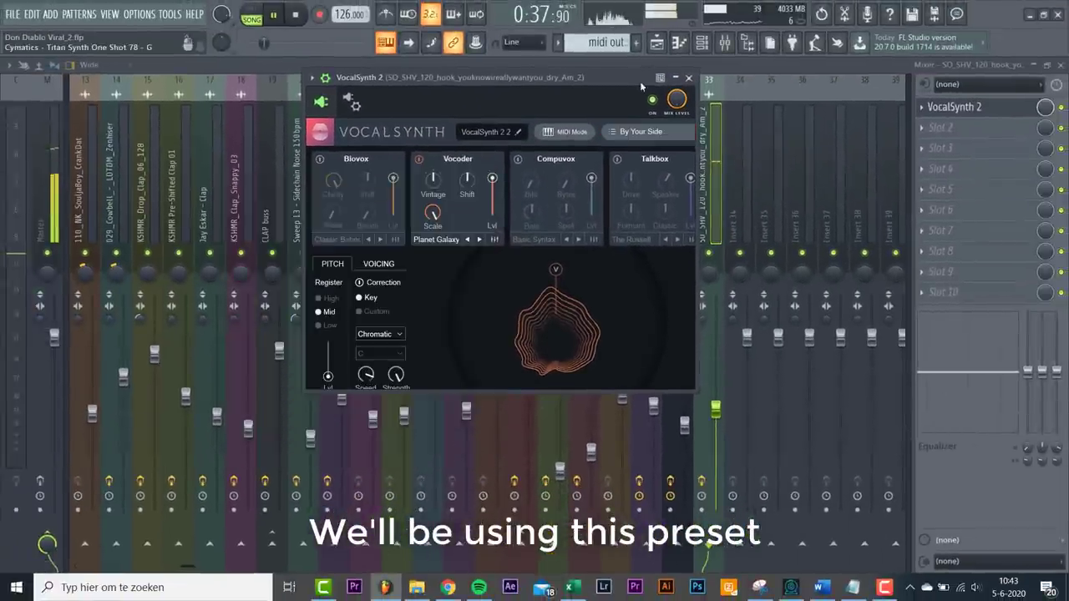
# Play the vocoder section from bar 17 and lower VocalSynth's mix to about 96.6.
pyautogui.click(656, 42)
pyautogui.moveTo(387, 174); pyautogui.dragTo(163, 210)
pyautogui.press('space')
pyautogui.press('space')
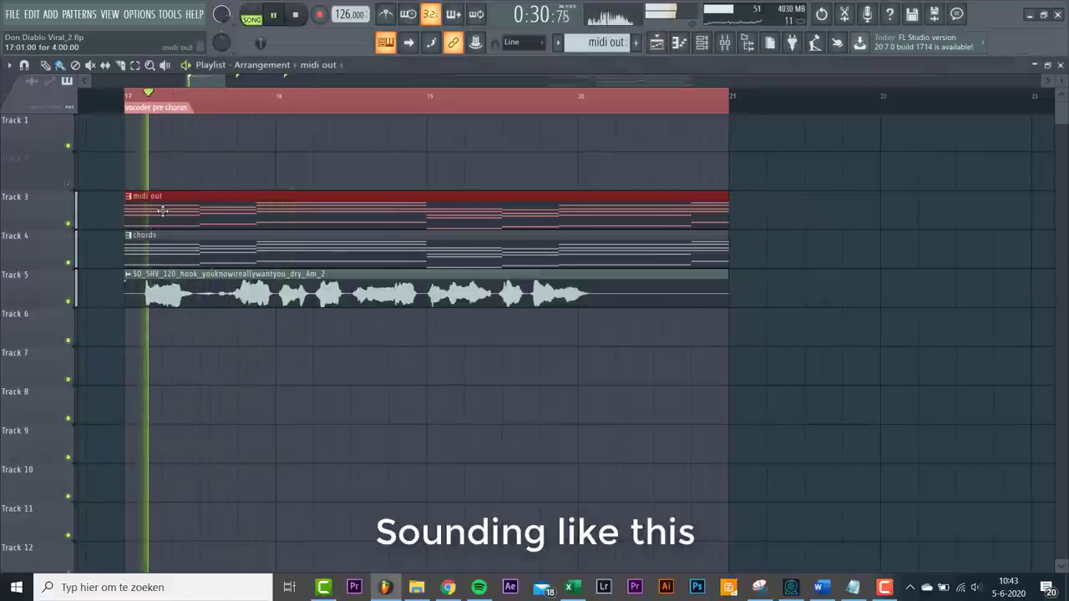
pyautogui.click(727, 42)
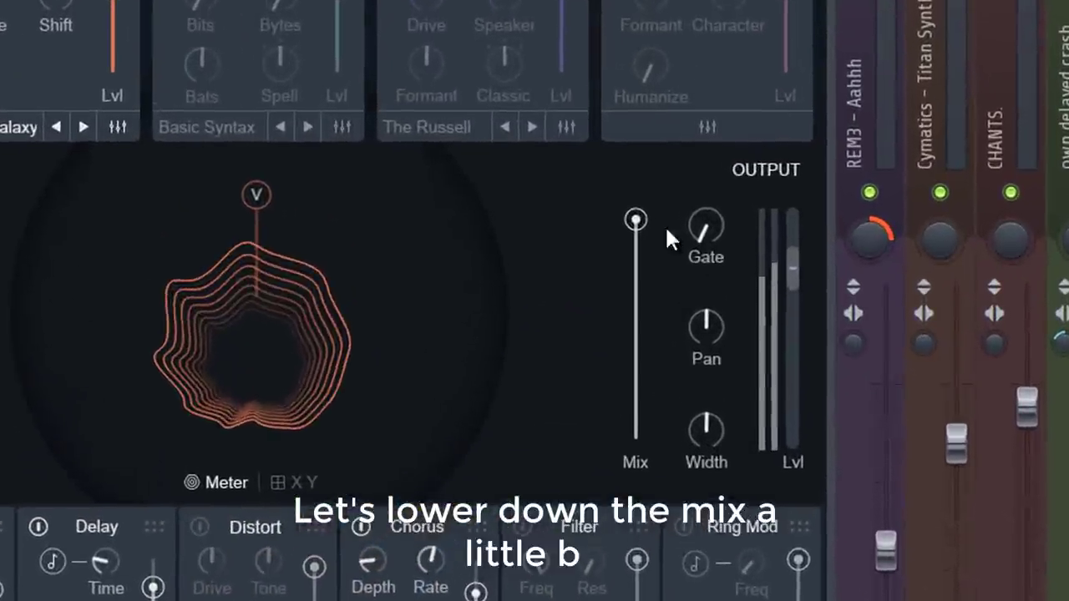
pyautogui.moveTo(665, 266)
pyautogui.moveTo(635, 218); pyautogui.dragTo(636, 225)
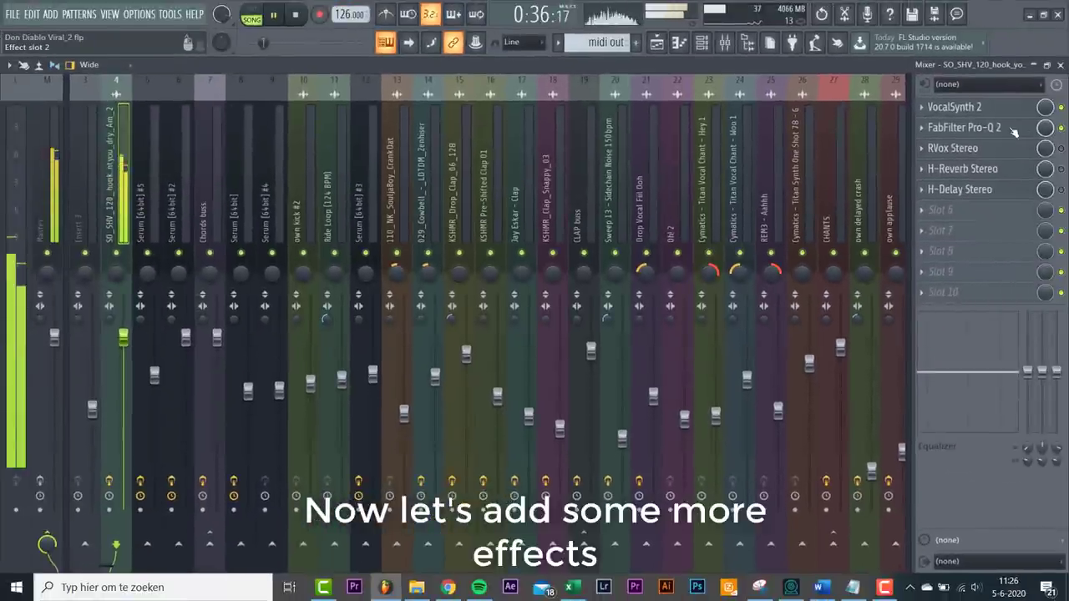
# Open FabFilter Pro-Q 2 on the vocal's mixer insert.
pyautogui.click(1012, 131)
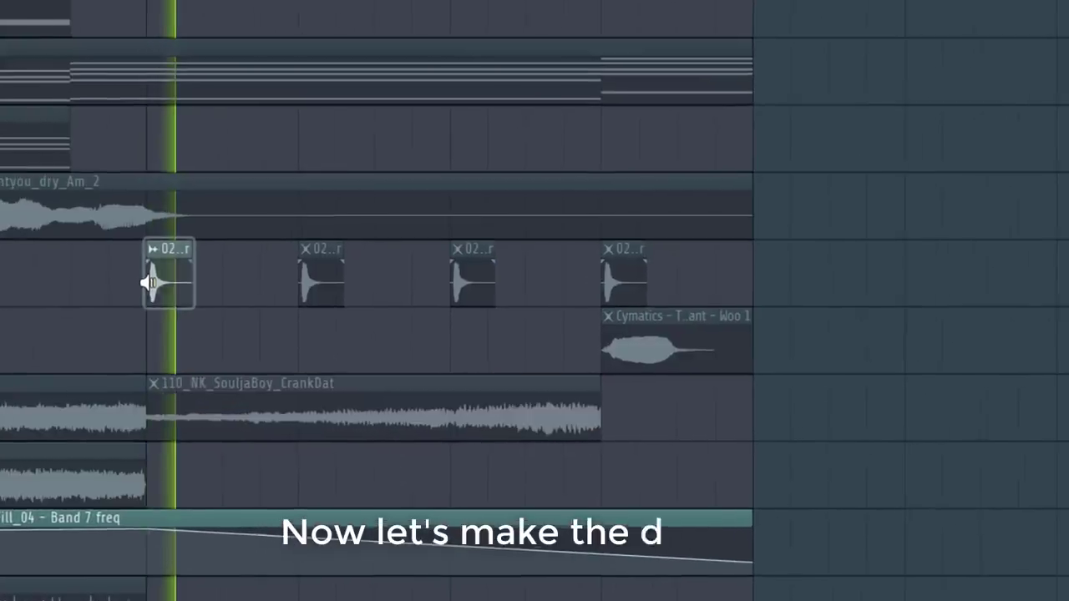
# Audition the SouljaBoy and Cymatics Woo clips and review the master Parametric EQ 2 Band 1 sweep.
pyautogui.click(469, 412)
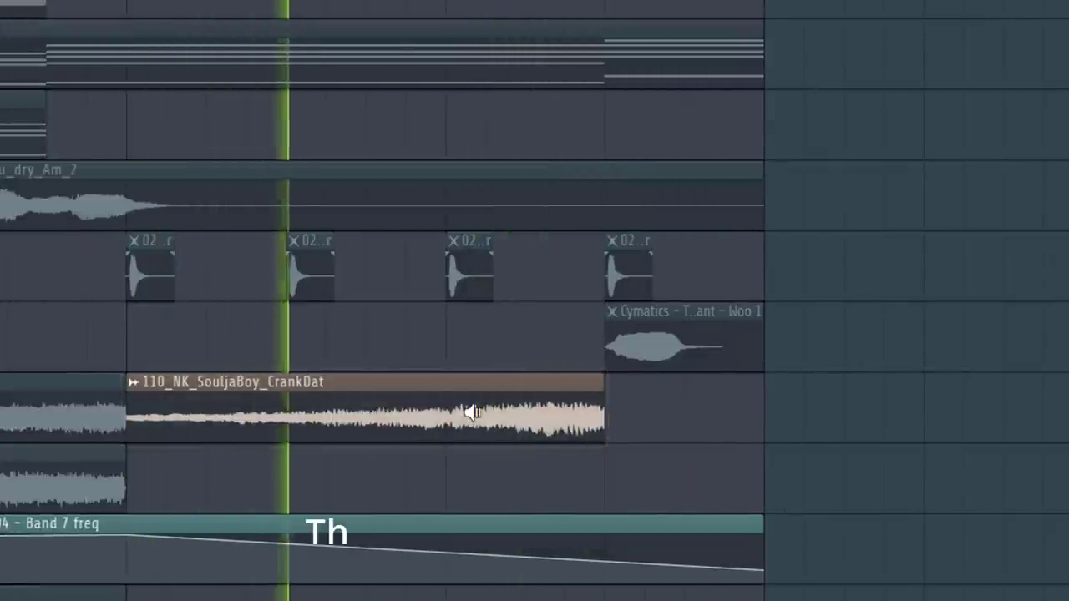
pyautogui.click(632, 346)
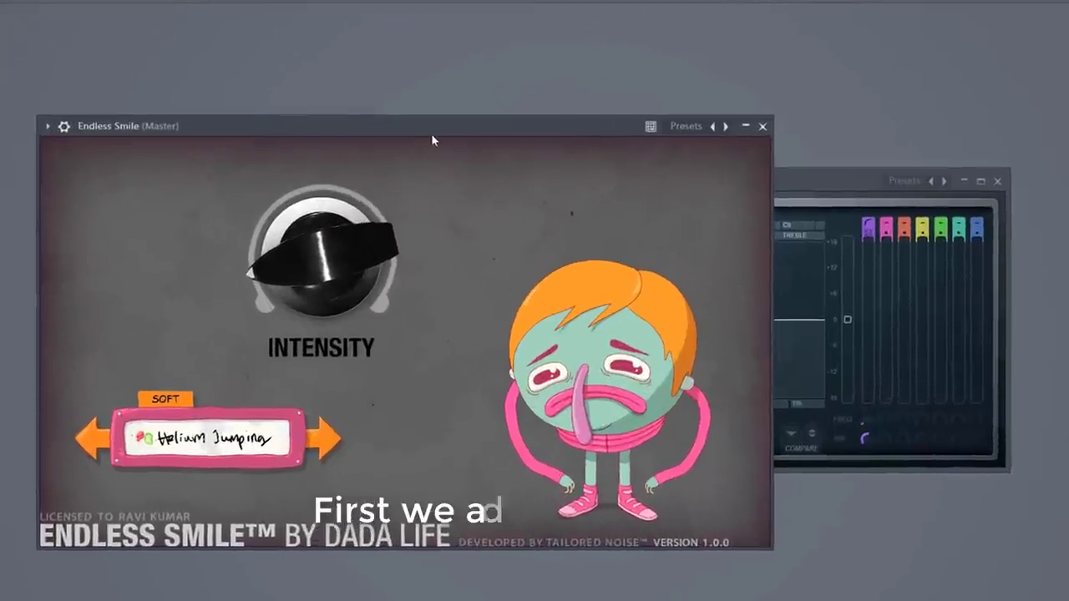
pyautogui.click(828, 182)
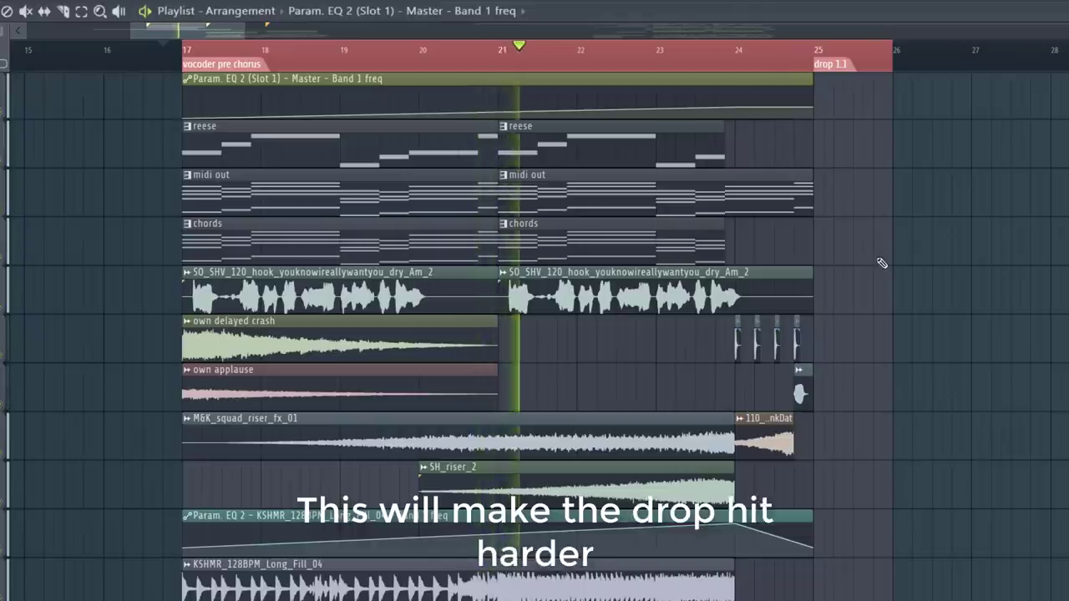
pyautogui.scroll(-4, 881, 263)
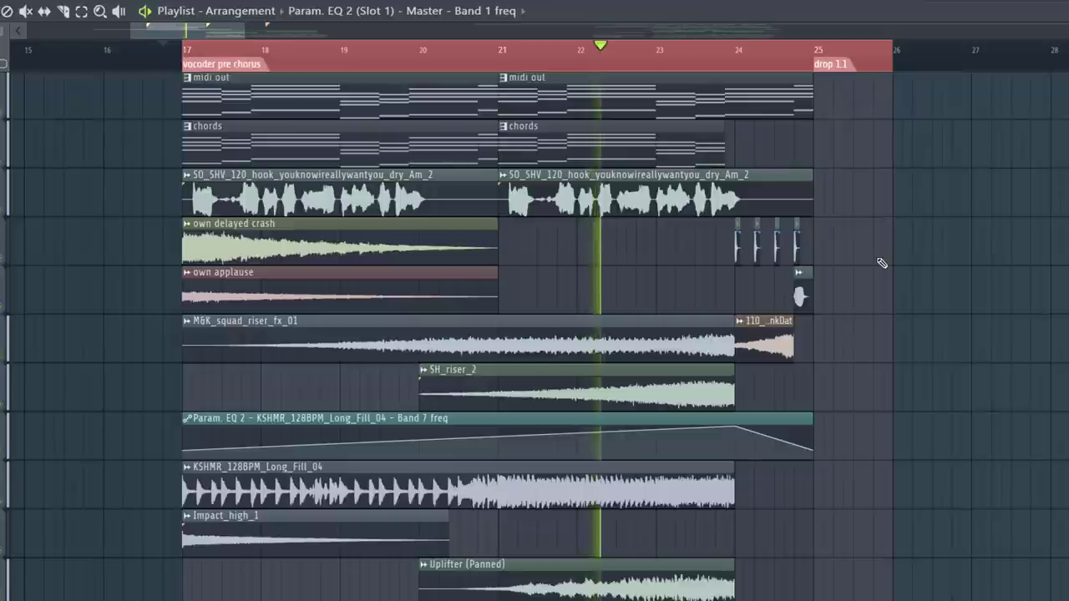
pyautogui.scroll(3, 881, 263)
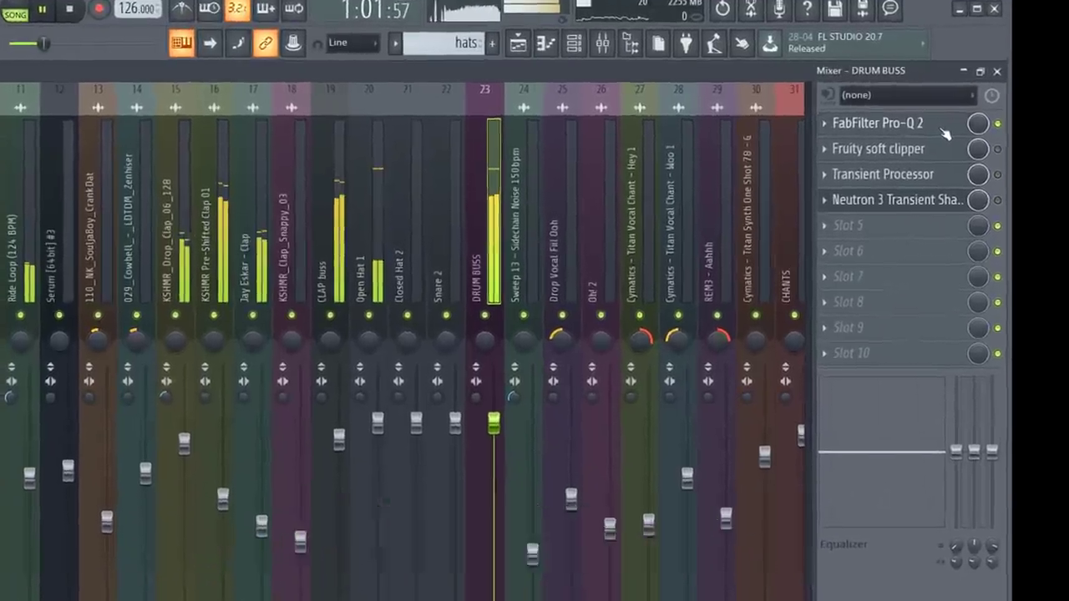
# Open the DRUM BUSS's FabFilter Pro-Q 2 to set a low cut.
pyautogui.click(1011, 118)
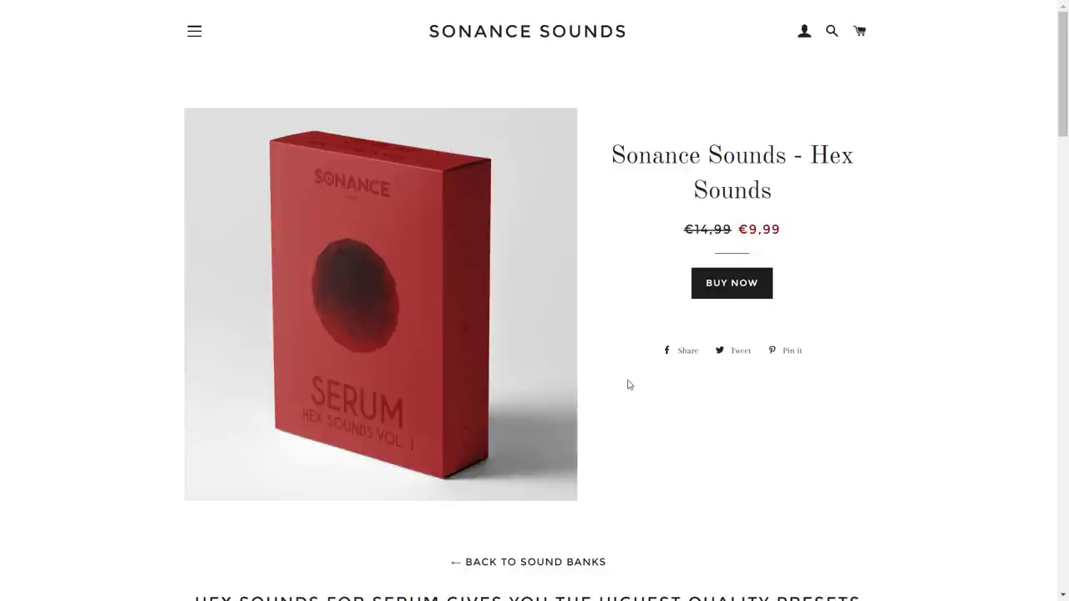
# Browse the Hex Sounds pack page, then open and play Serum [64bit] #2's chord notes.
pyautogui.scroll(-6, 628, 384)
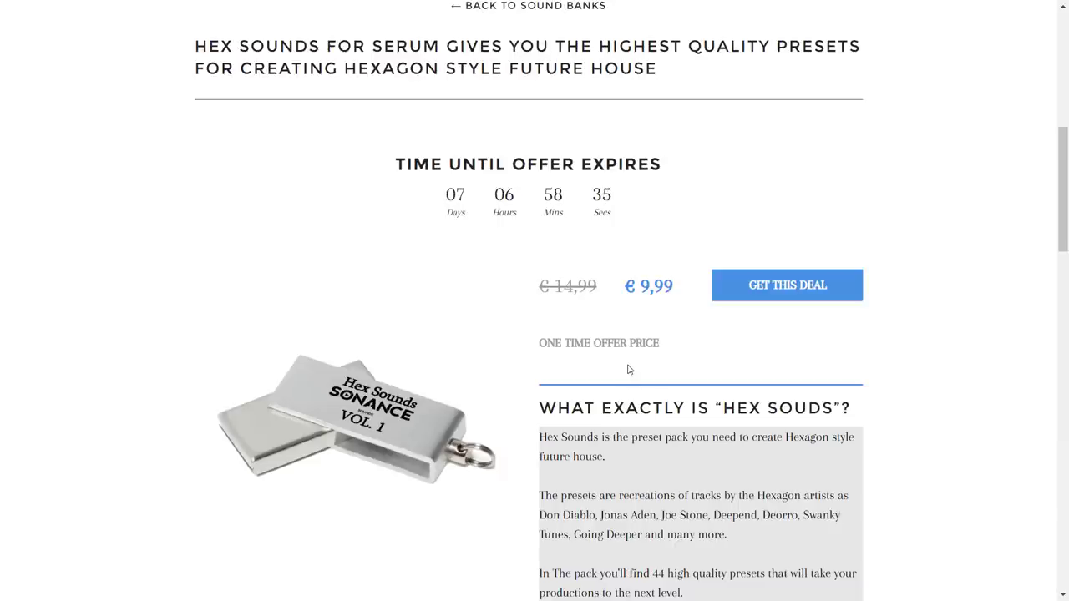
pyautogui.scroll(-3, 629, 368)
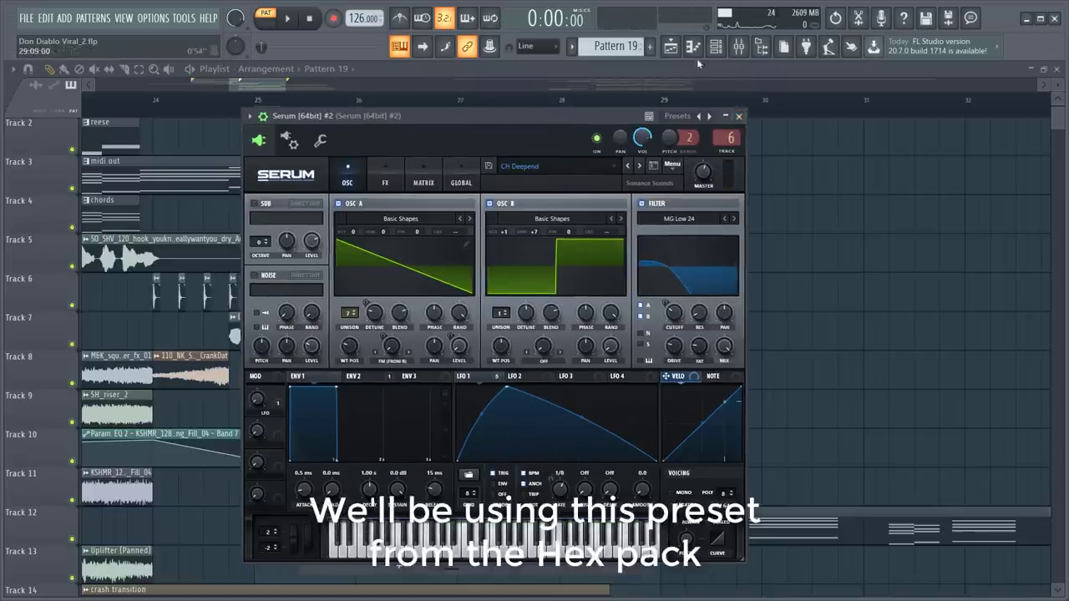
pyautogui.click(740, 119)
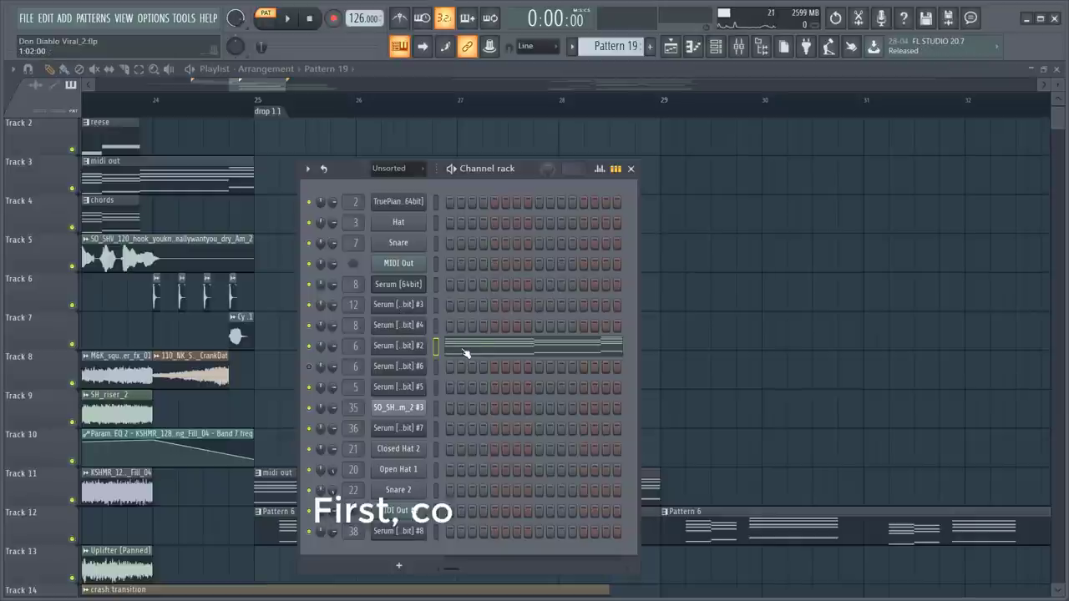
pyautogui.click(465, 353)
pyautogui.press('space')
# Push Serum #2's first chord later, shorten the second chord's notes, and rearrange a later chord.
pyautogui.scroll(1, 154, 309)
pyautogui.press('space')
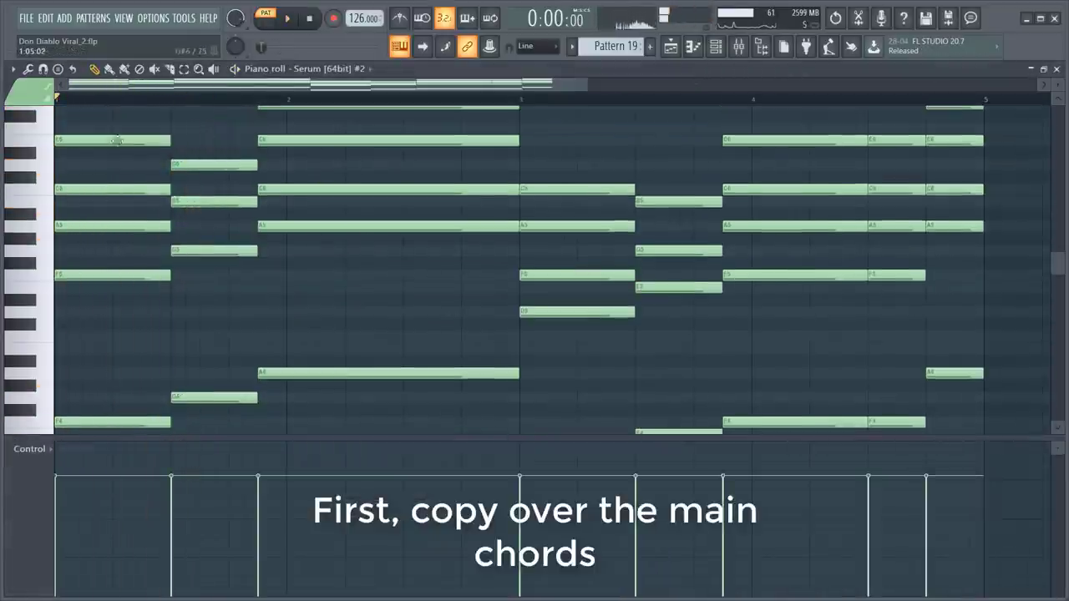
pyautogui.moveTo(119, 109); pyautogui.dragTo(143, 427)
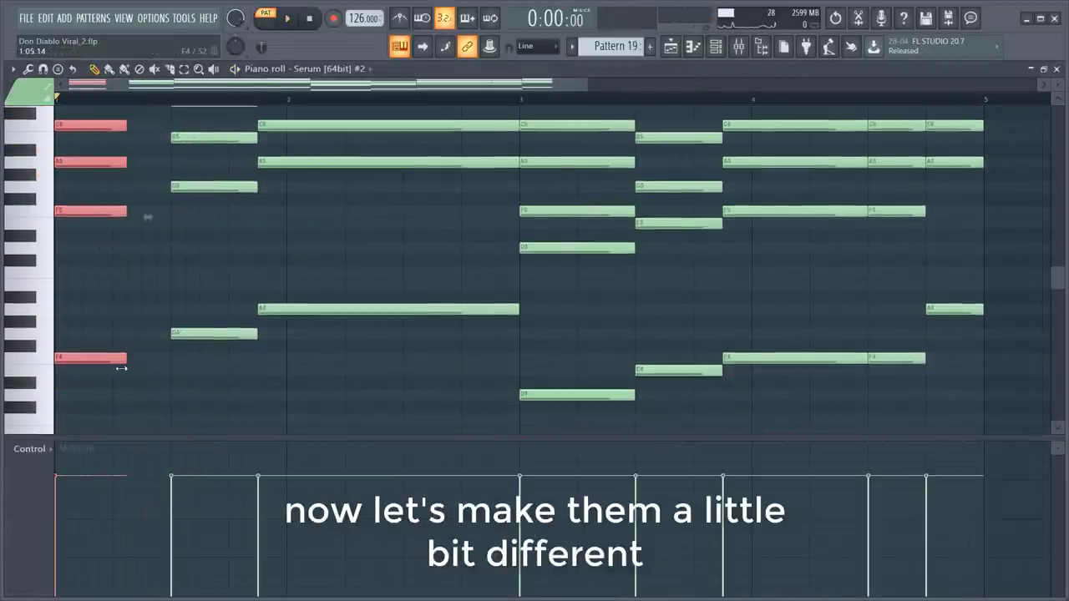
pyautogui.moveTo(90, 360); pyautogui.dragTo(133, 361)
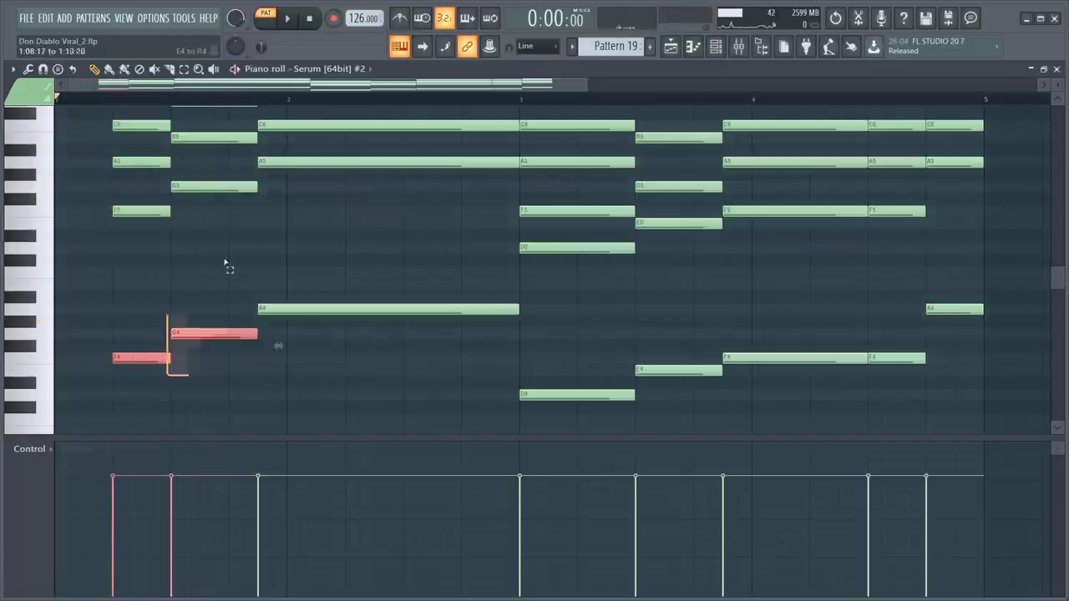
pyautogui.scroll(3, 251, 275)
pyautogui.moveTo(225, 264)
pyautogui.mouseDown()
pyautogui.moveTo(259, 284)
pyautogui.moveTo(244, 272)
pyautogui.mouseUp()
pyautogui.moveTo(227, 232); pyautogui.dragTo(278, 210)
pyautogui.press('space')
pyautogui.moveTo(234, 337); pyautogui.dragTo(225, 346)
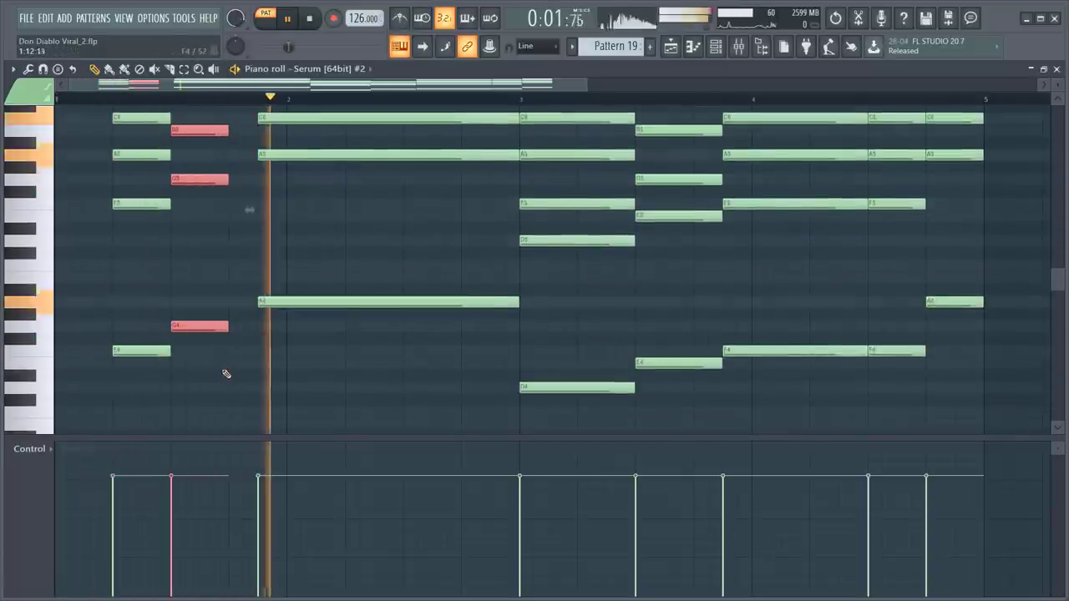
pyautogui.scroll(-2, 225, 373)
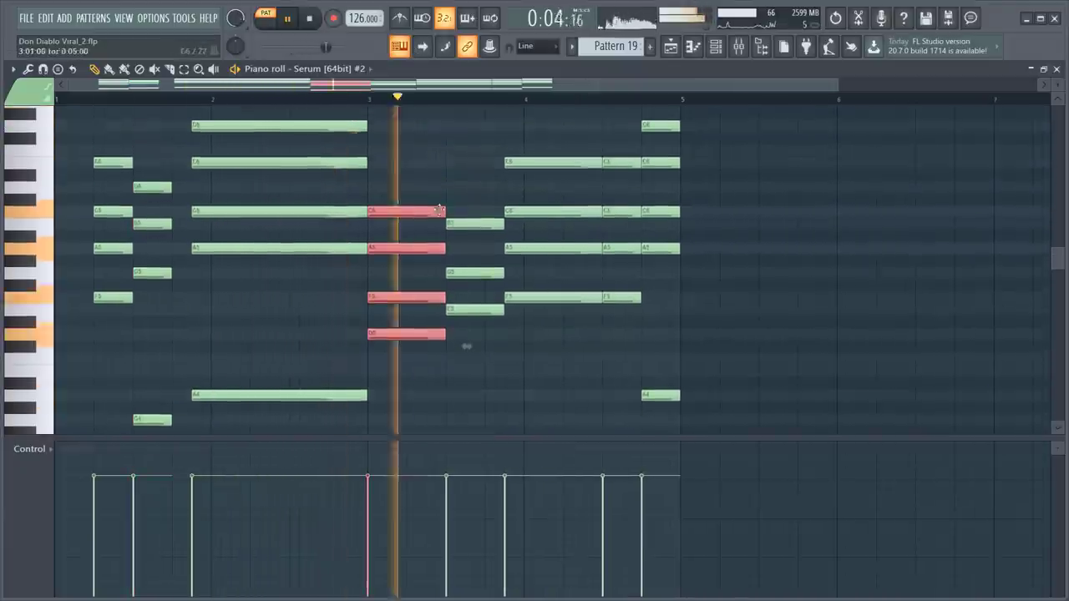
pyautogui.moveTo(447, 200); pyautogui.dragTo(464, 204)
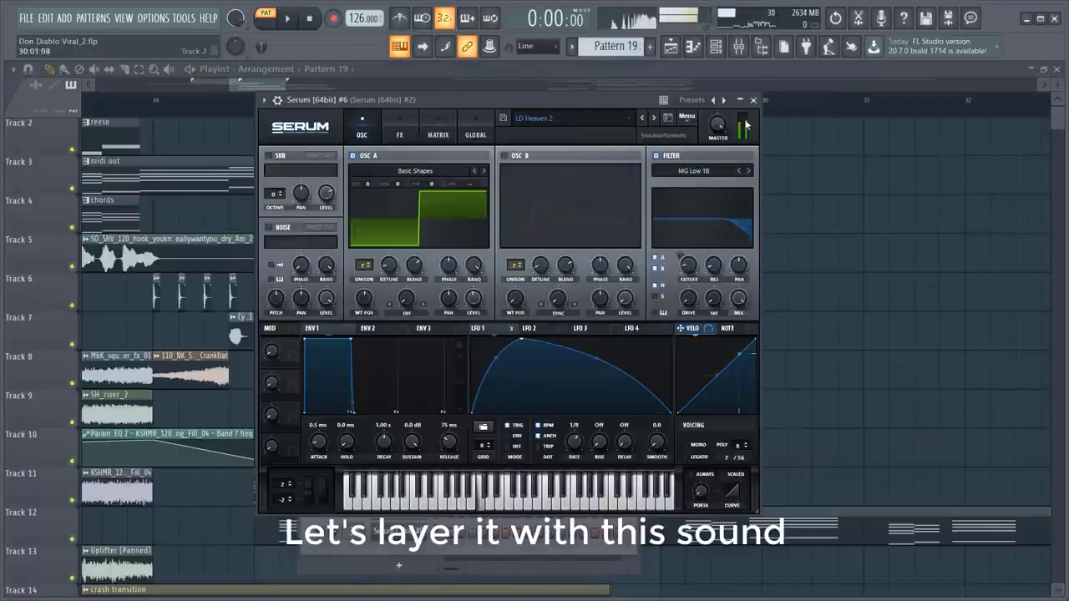
# Close Serum #6 and open FabFilter Pro-Q 2 on the chord layer's mixer track.
pyautogui.click(754, 100)
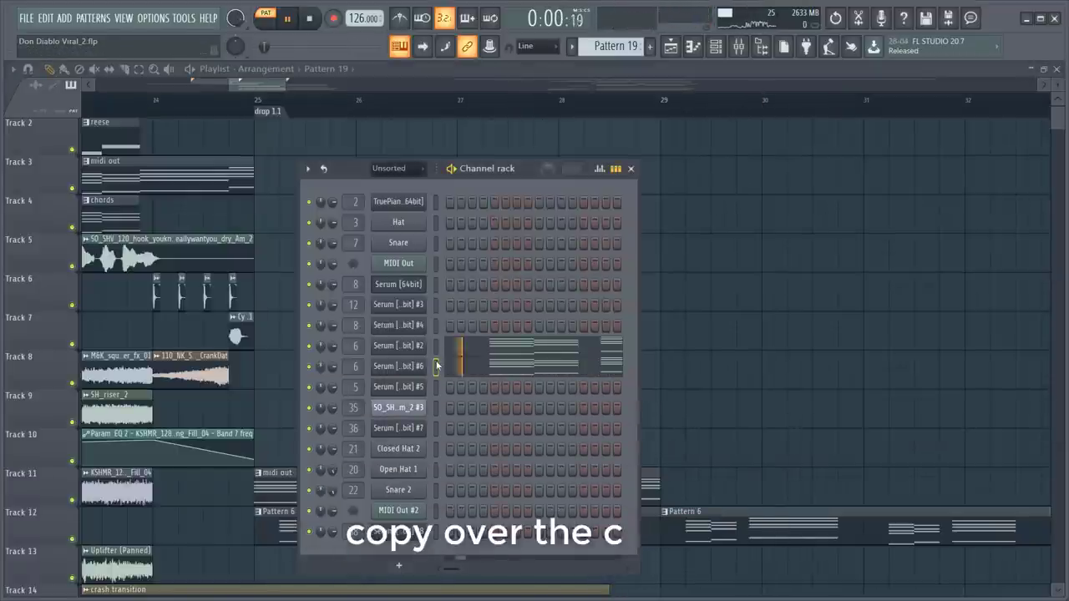
pyautogui.click(738, 46)
pyautogui.click(997, 112)
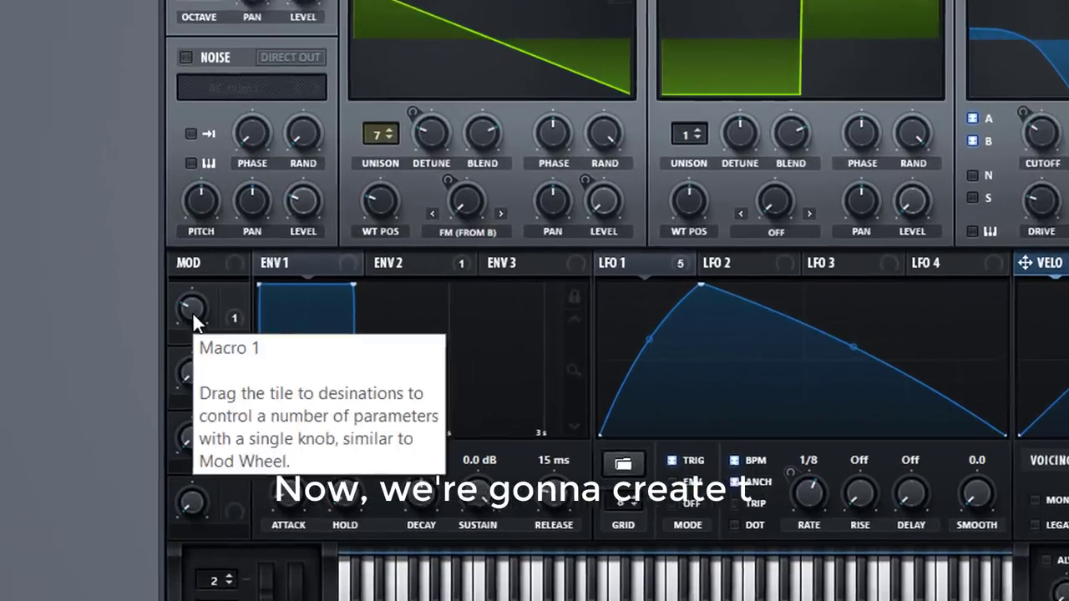
# Set the Serum #2 LFO amount to 30% and create an automation clip for it.
pyautogui.moveTo(192, 312); pyautogui.dragTo(193, 302)
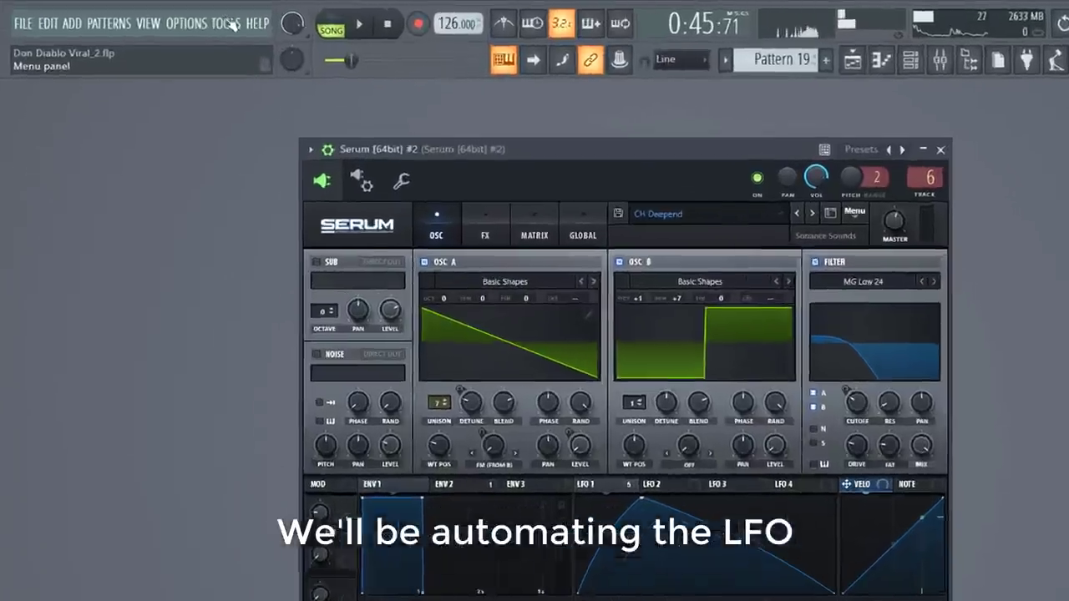
pyautogui.click(222, 22)
pyautogui.moveTo(334, 336)
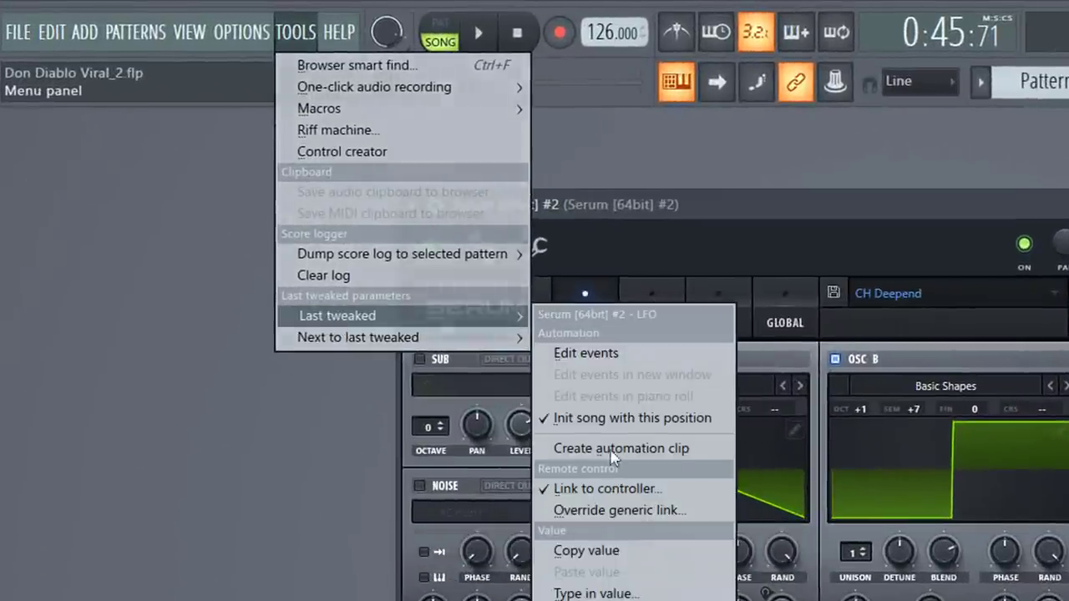
pyautogui.click(610, 451)
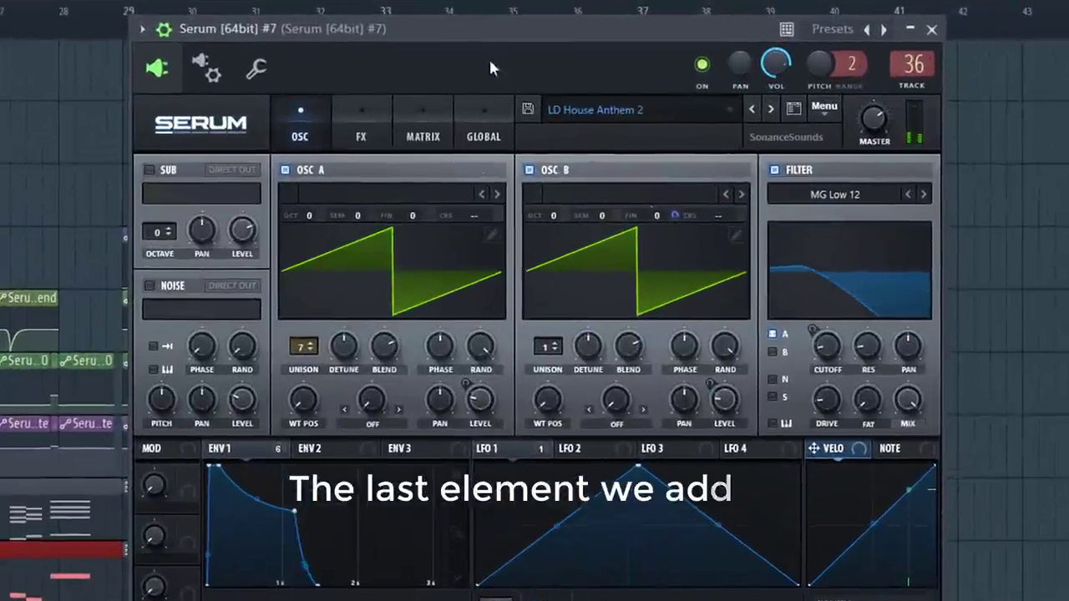
pyautogui.moveTo(455, 88); pyautogui.dragTo(429, 94)
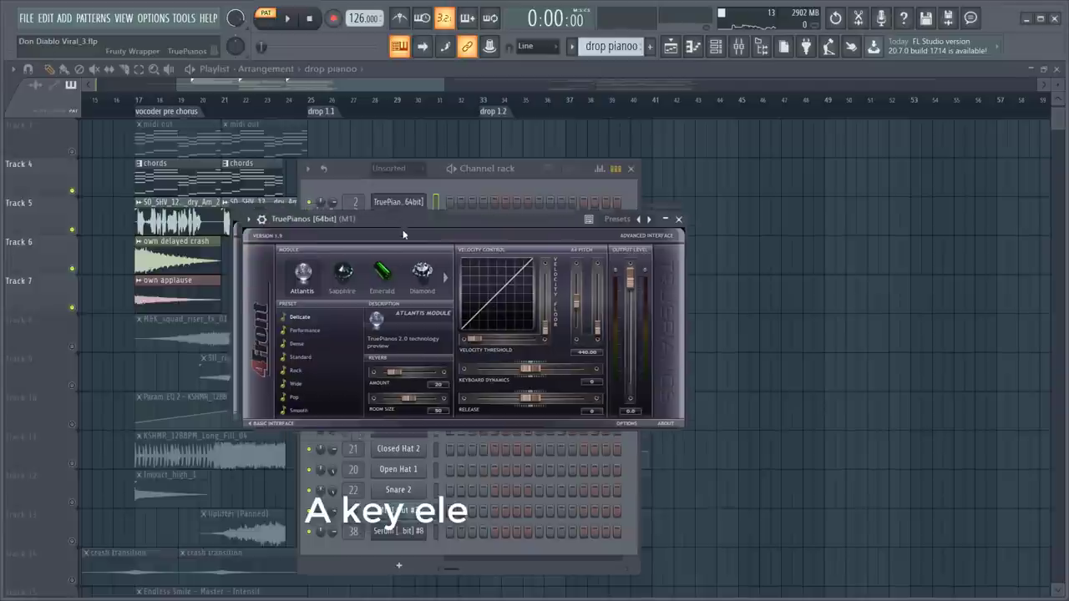
# Open the TruePianos piano roll and play back the piano riff.
pyautogui.rightClick(406, 208)
pyautogui.click(467, 198)
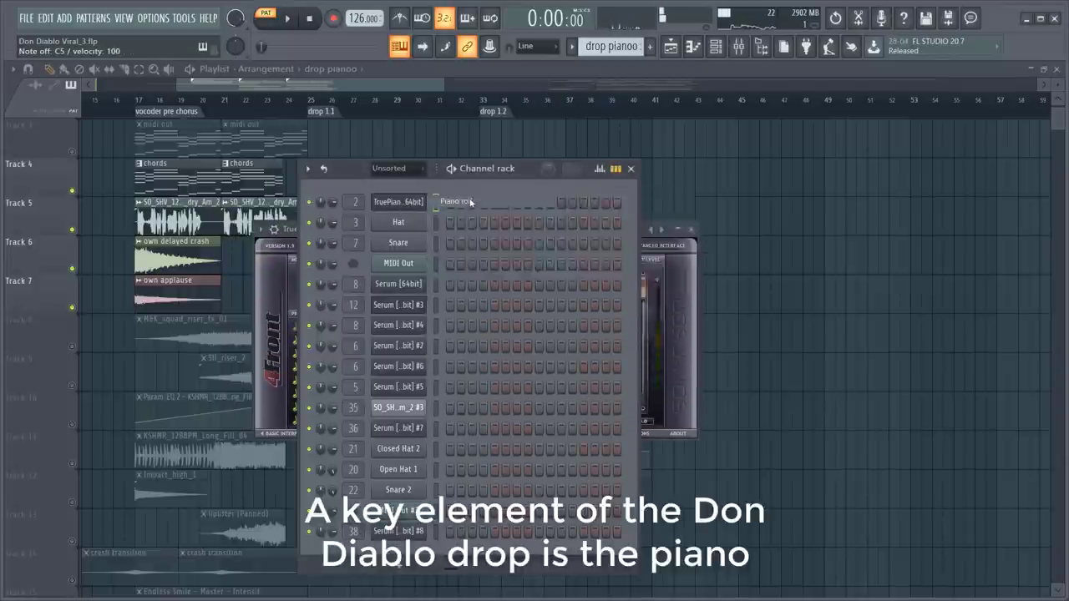
pyautogui.press('F7')
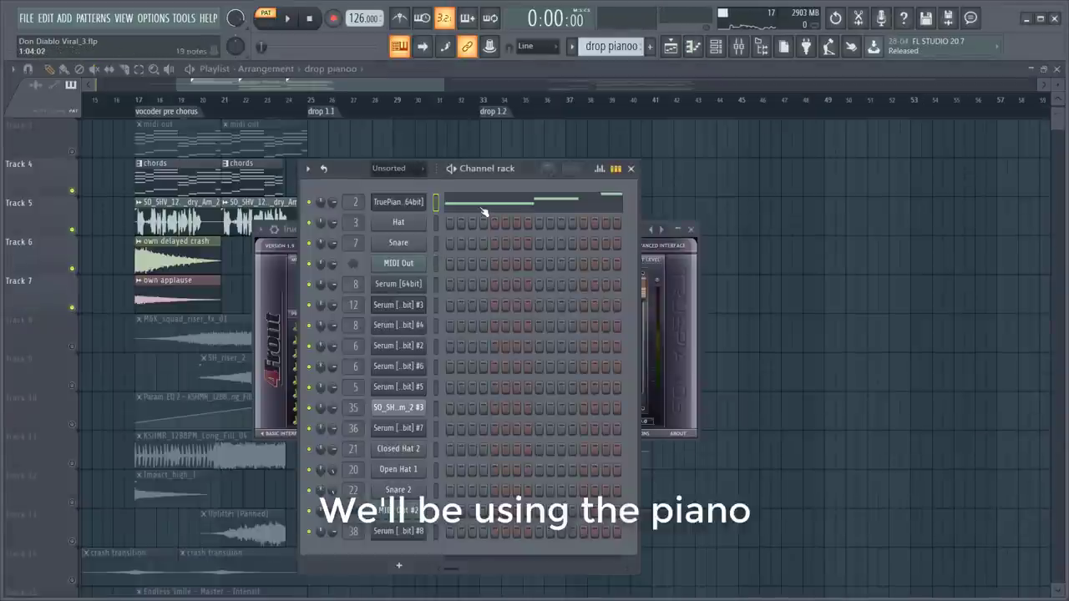
pyautogui.press('F7')
pyautogui.press('space')
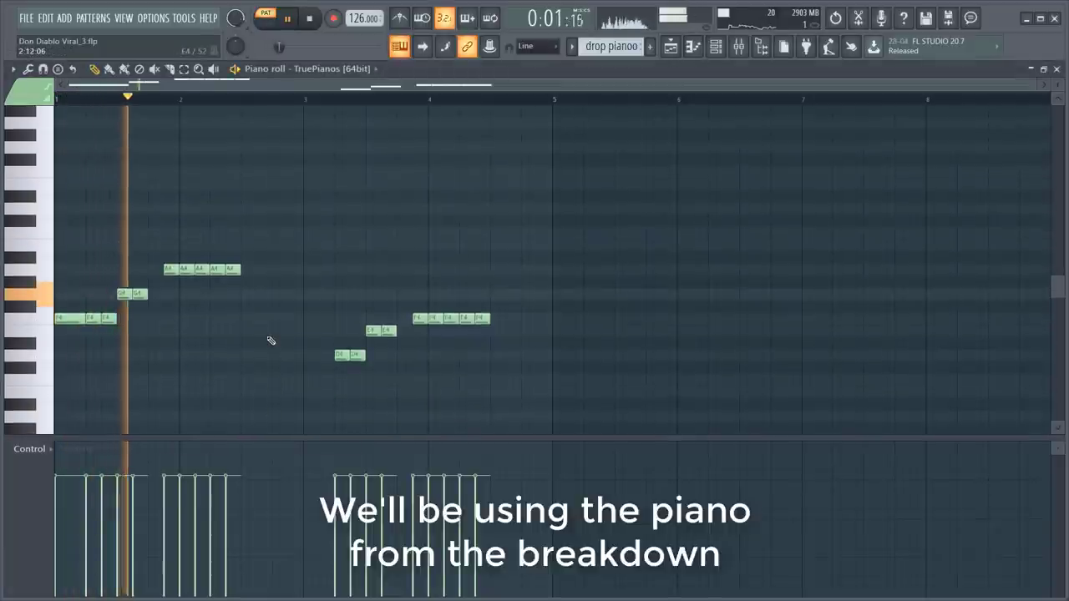
# Turn all piano notes into chords and raise the last chord's D#6 notes to E6.
pyautogui.hotkey('ctrl', 'a')
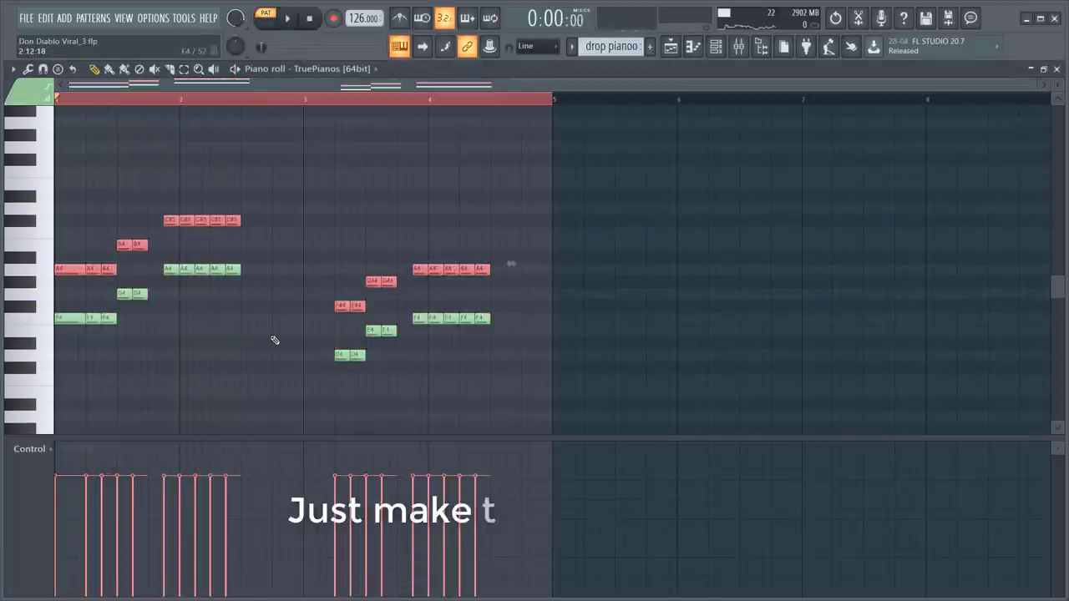
pyautogui.press('space')
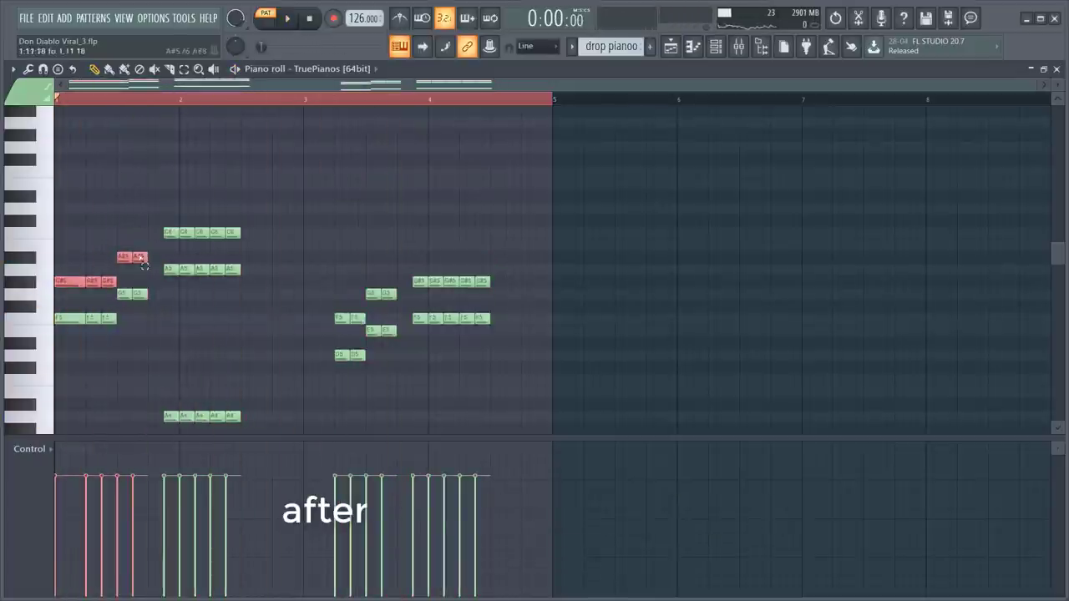
pyautogui.press('space')
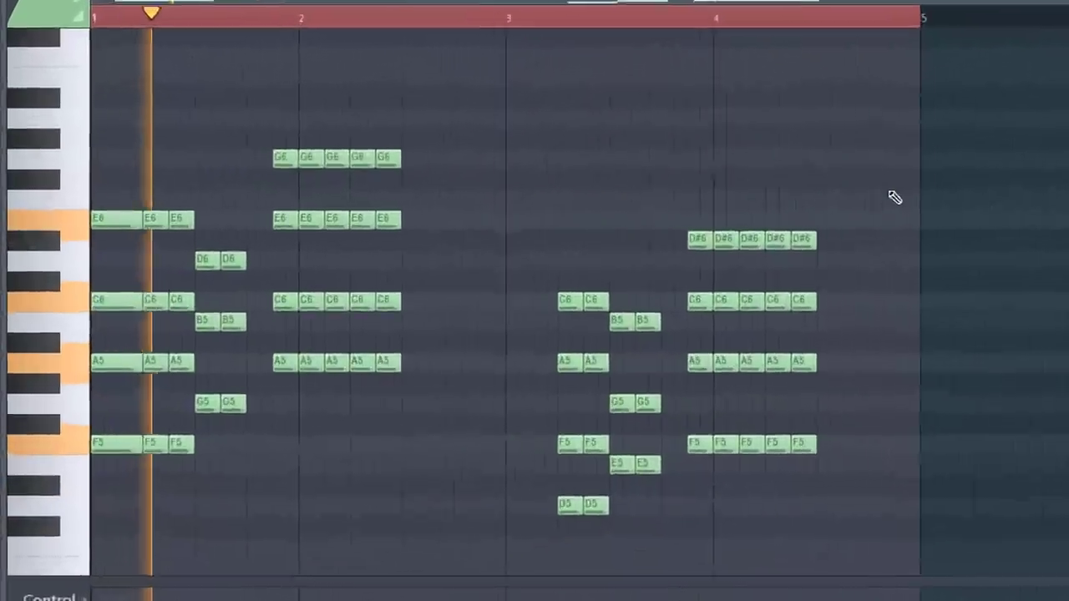
pyautogui.hotkey('shift', 'Up')
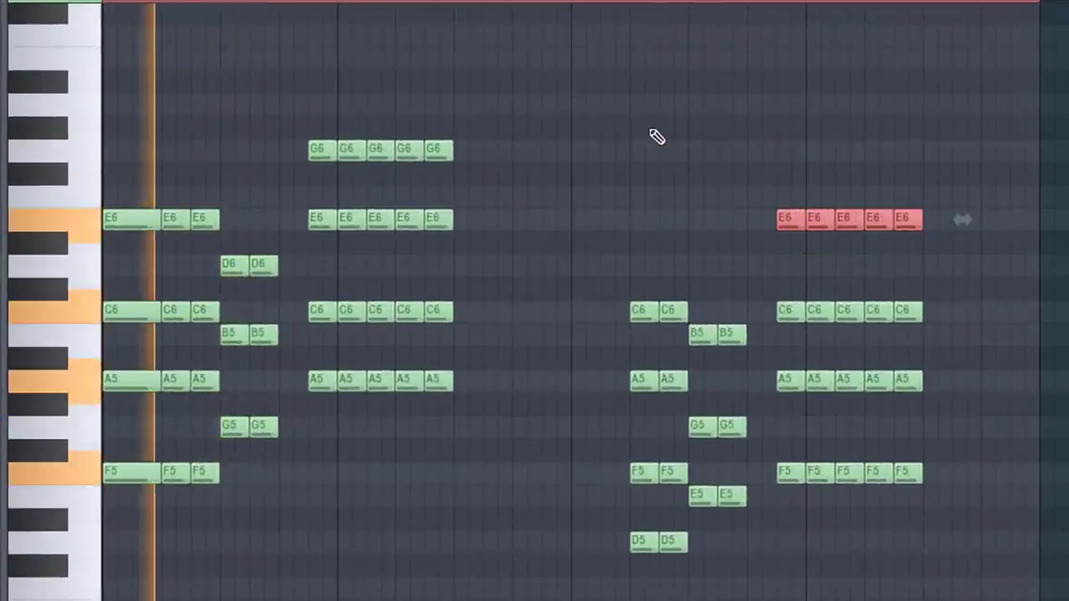
pyautogui.hotkey('ctrl', 'd')
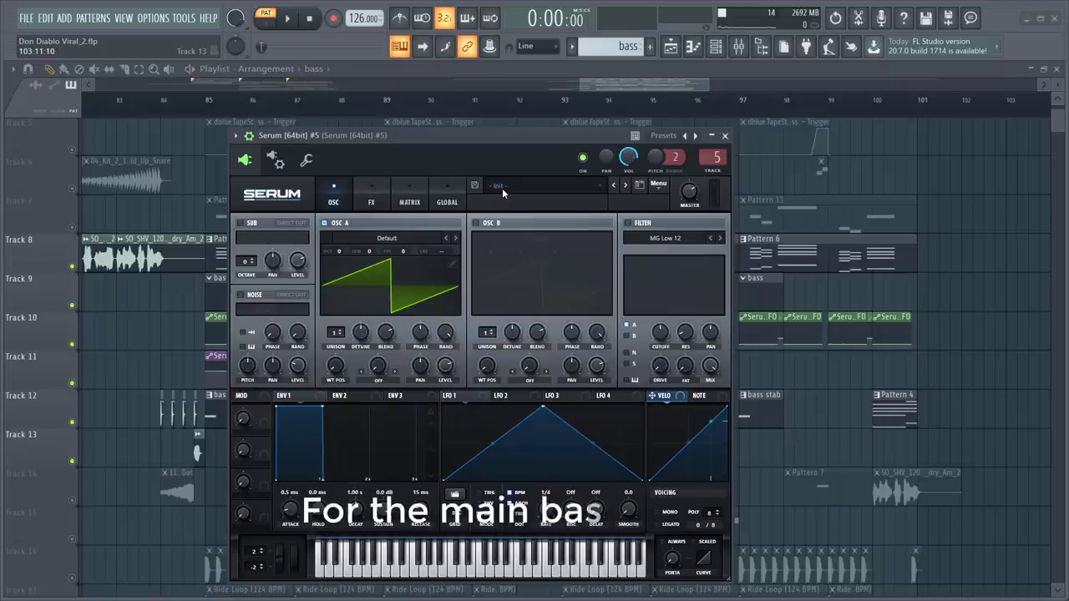
# Load the BS House Anthem preset from Hex Pack on the Serum #5 bass.
pyautogui.click(517, 184)
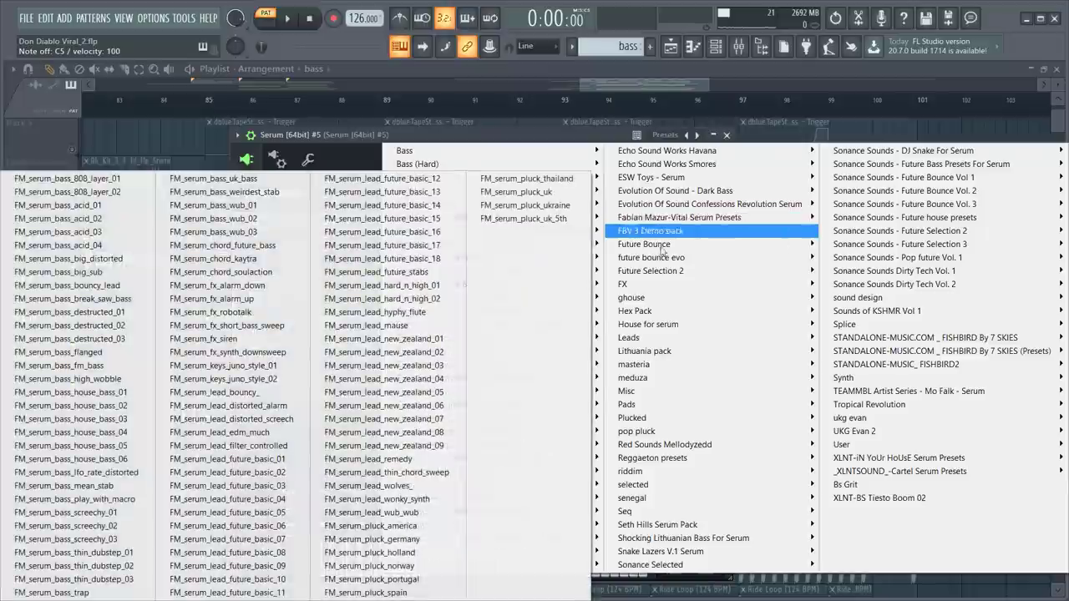
pyautogui.moveTo(681, 315)
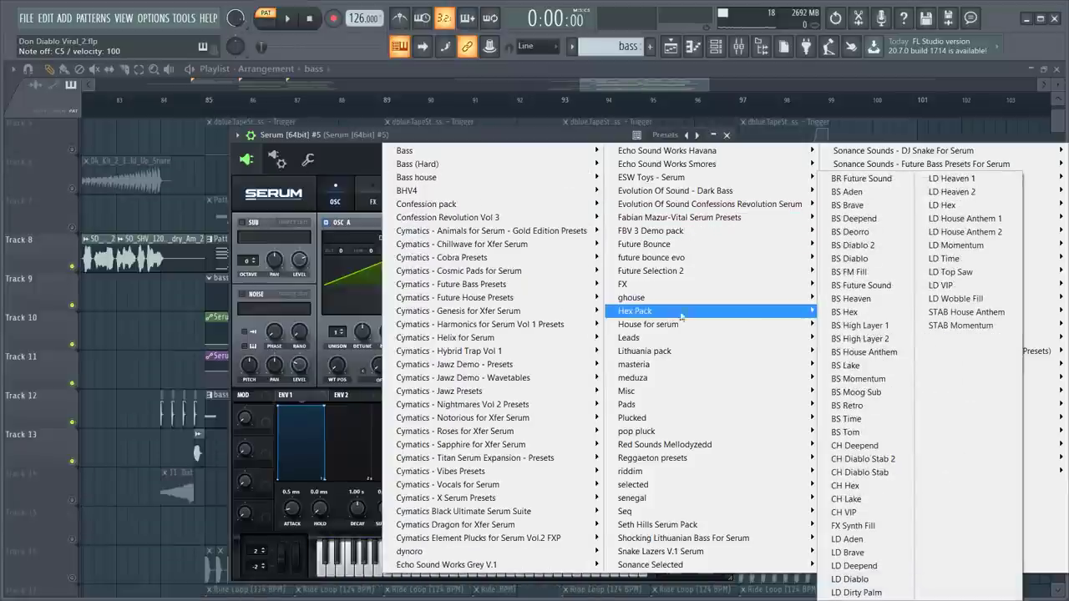
pyautogui.click(865, 352)
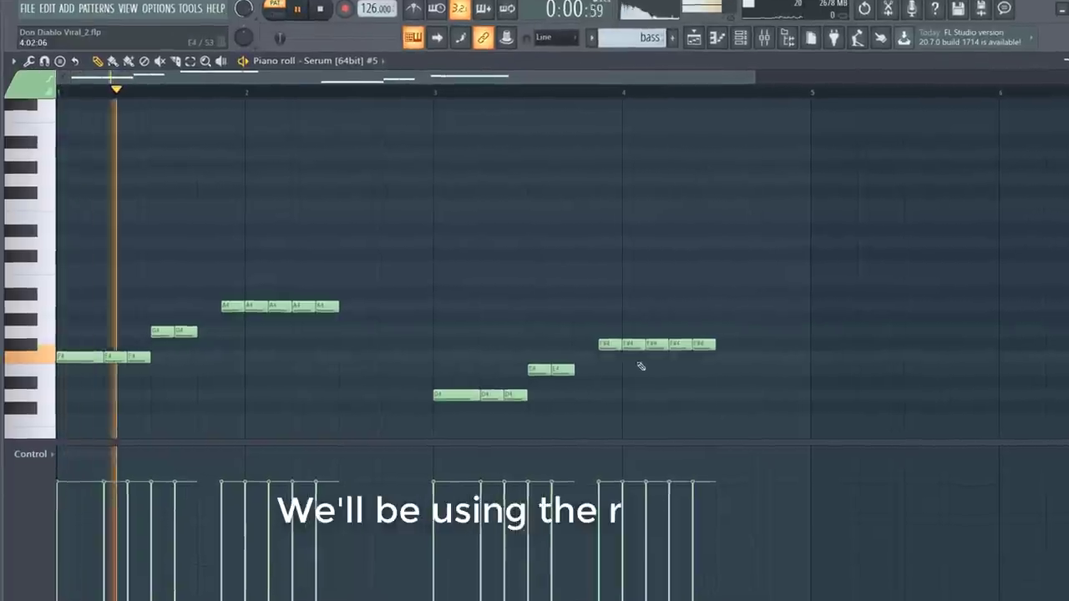
# Lower the F#4 bass notes to F4, delete a D4 note, and add Blood Overdrive and WaveShaper.
pyautogui.moveTo(609, 360); pyautogui.dragTo(769, 315)
pyautogui.press('Down')
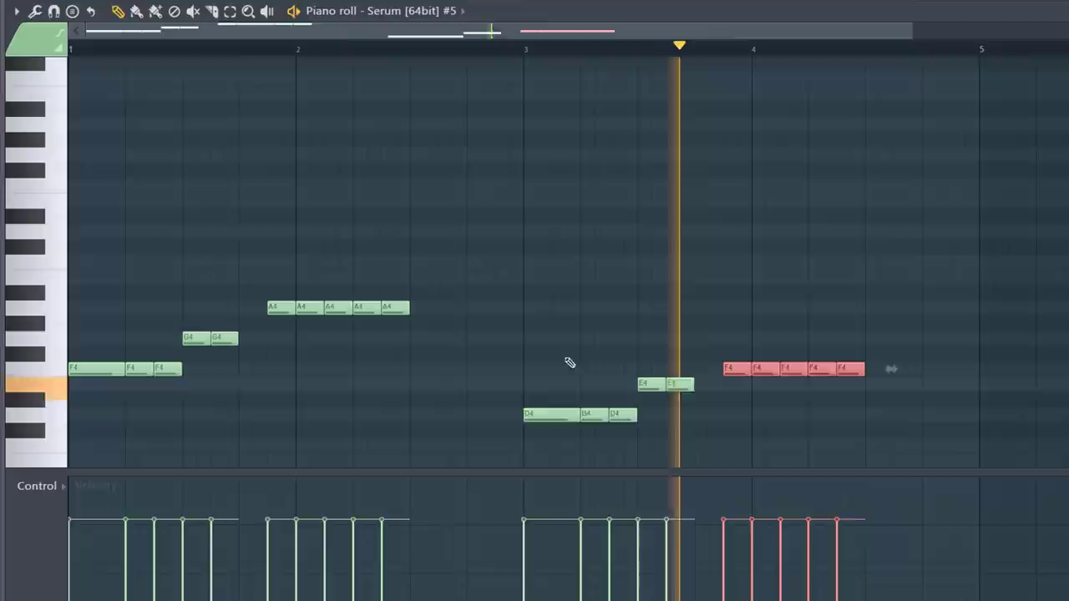
pyautogui.rightClick(543, 416)
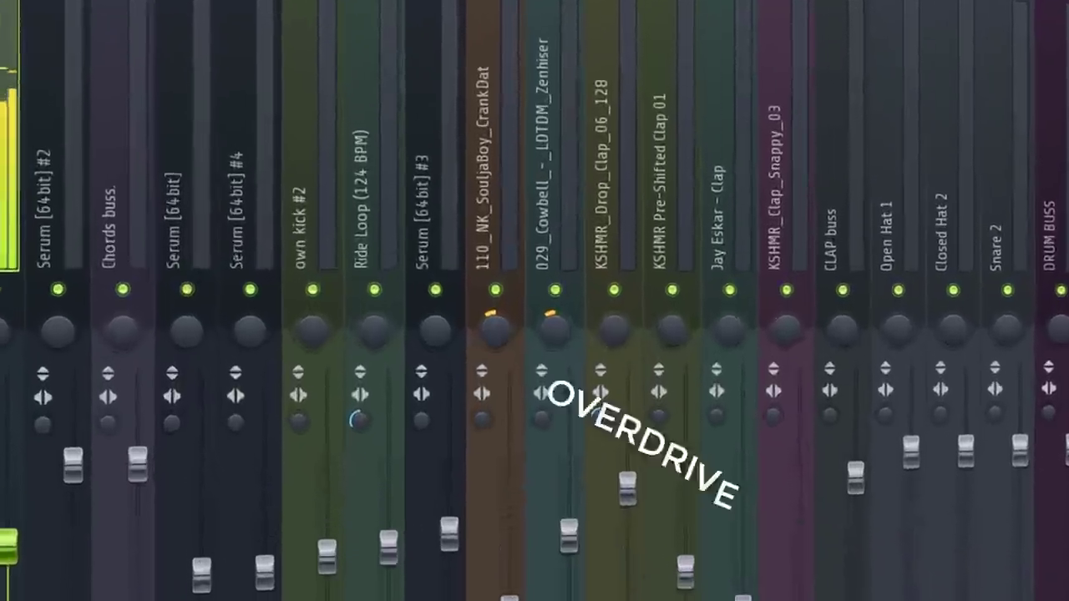
pyautogui.click(970, 131)
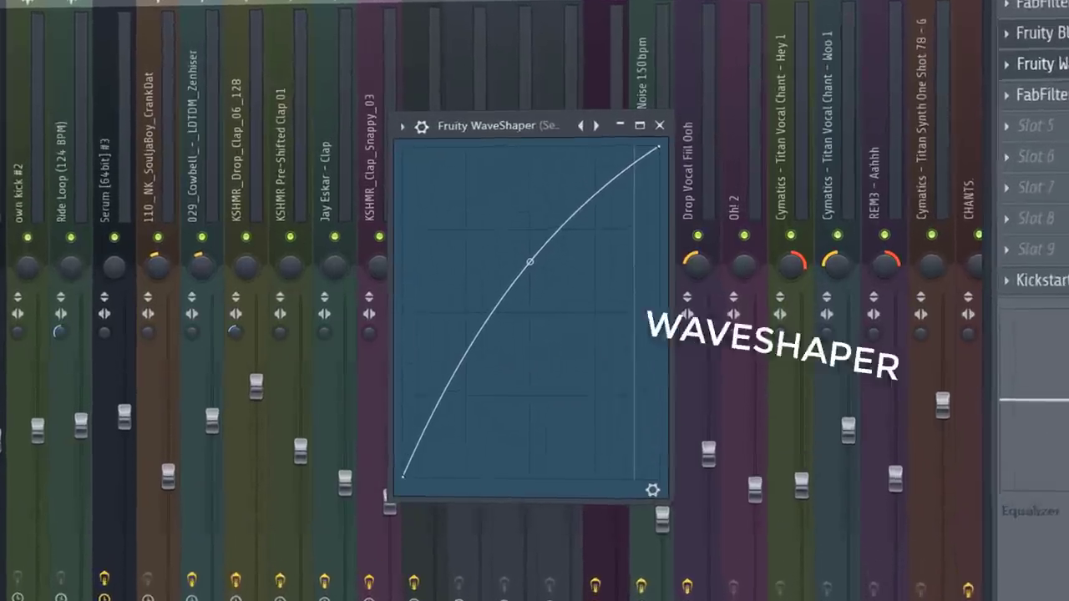
pyautogui.click(1039, 172)
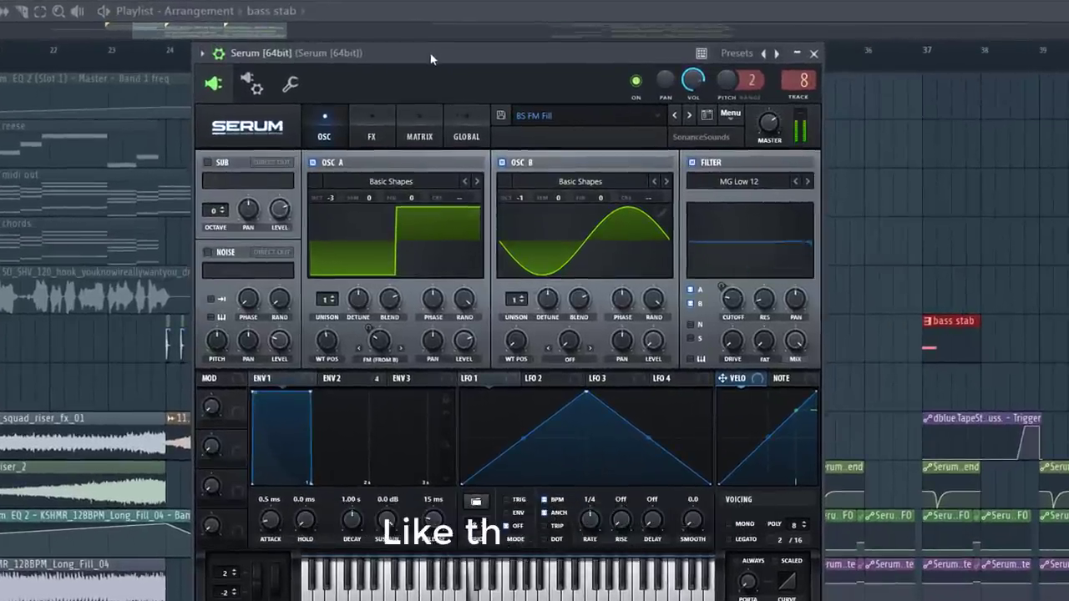
# Draw a two-note brass-stab fill in Serum #4's piano roll.
pyautogui.click(813, 54)
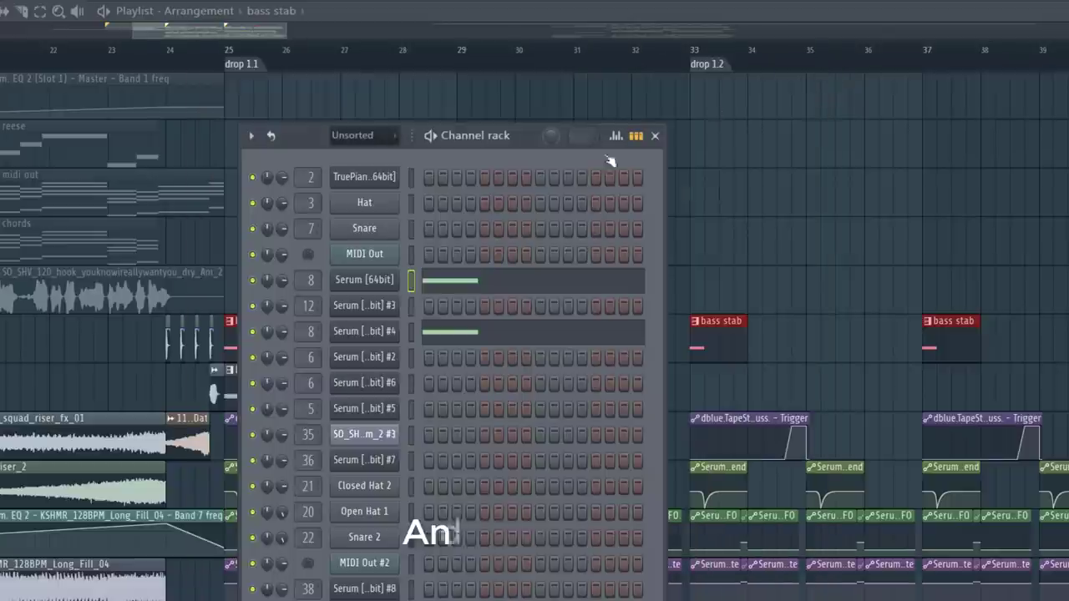
pyautogui.click(386, 336)
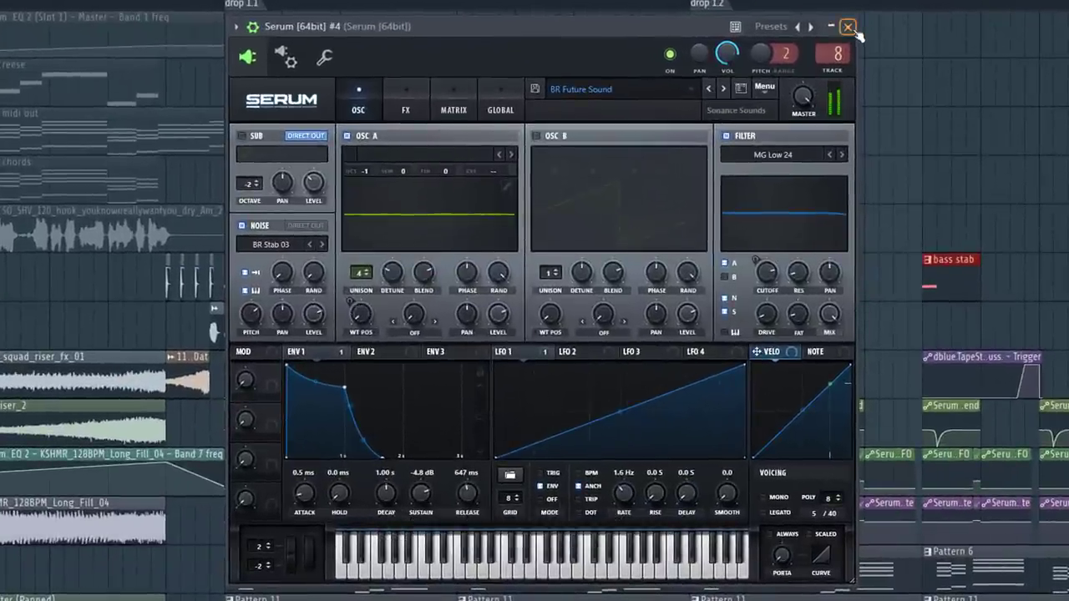
pyautogui.click(851, 28)
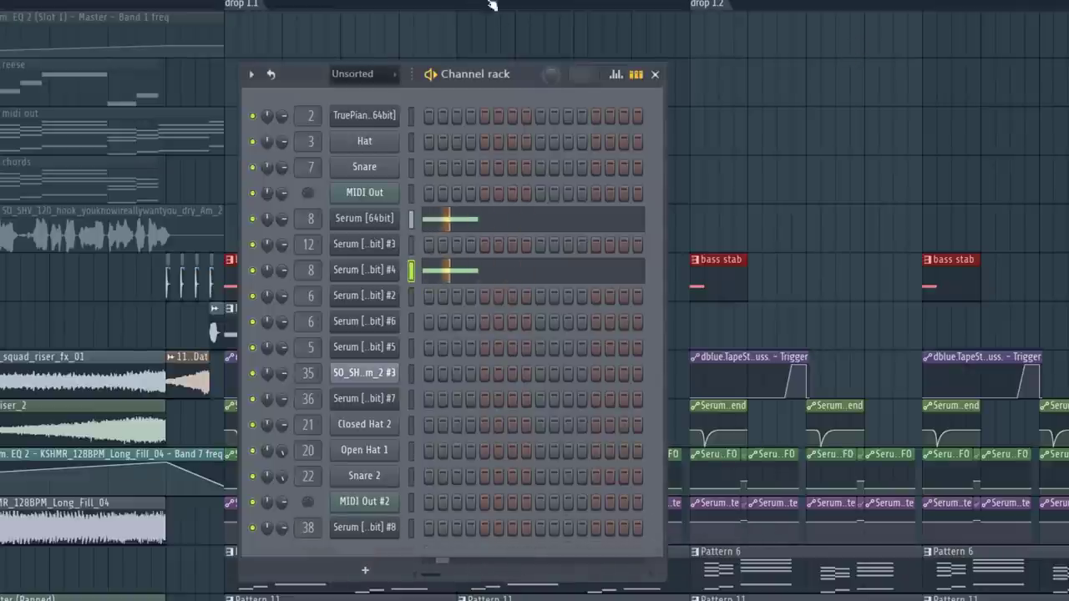
pyautogui.press('F7')
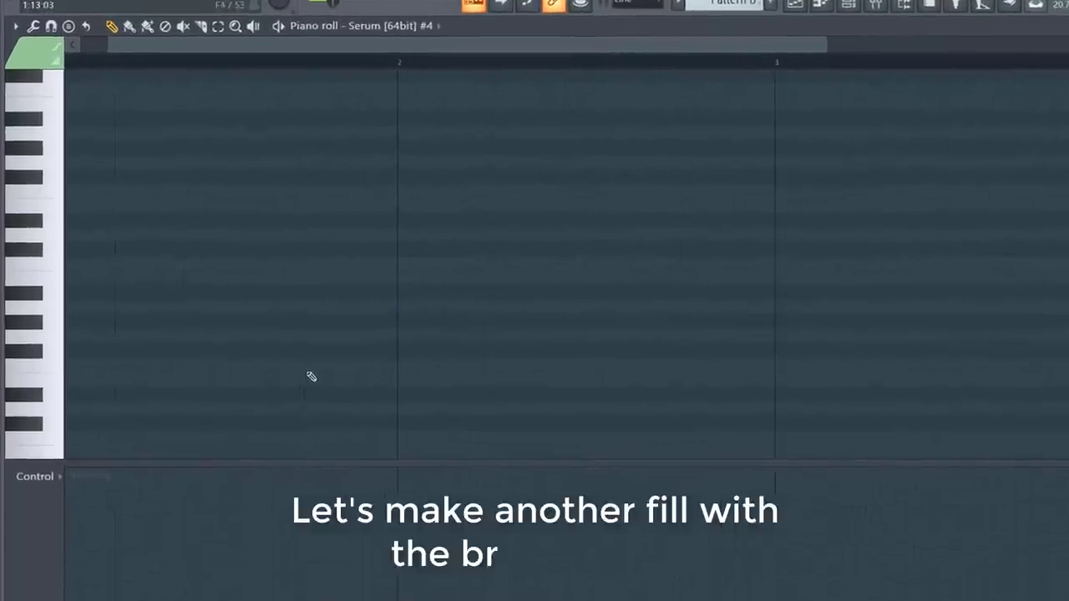
pyautogui.click(343, 369)
pyautogui.click(387, 321)
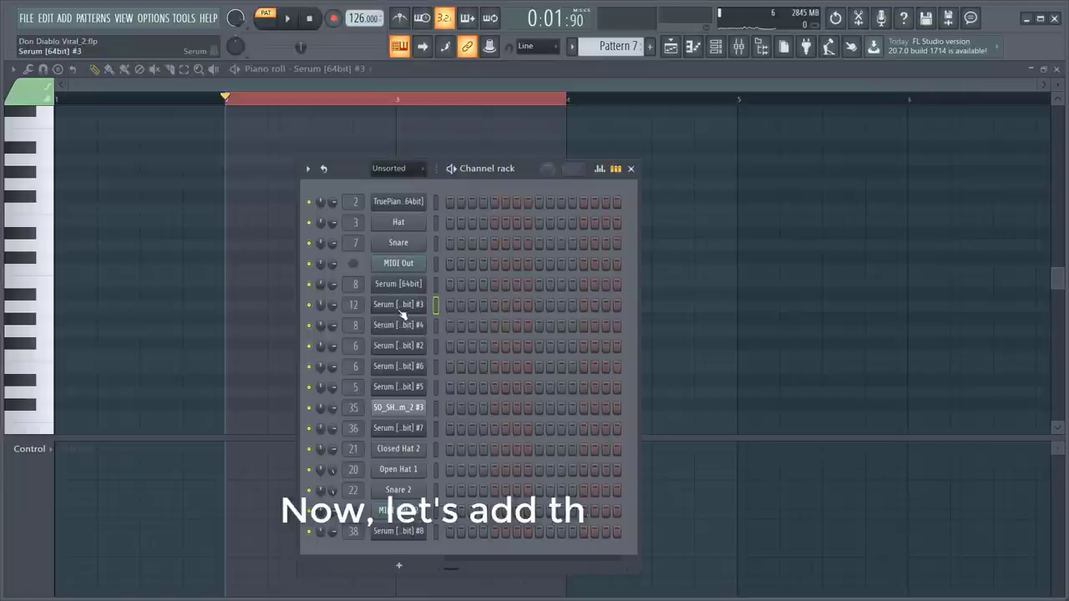
# Load the LD VIP lead preset from Hex Pack on Serum #3.
pyautogui.click(401, 307)
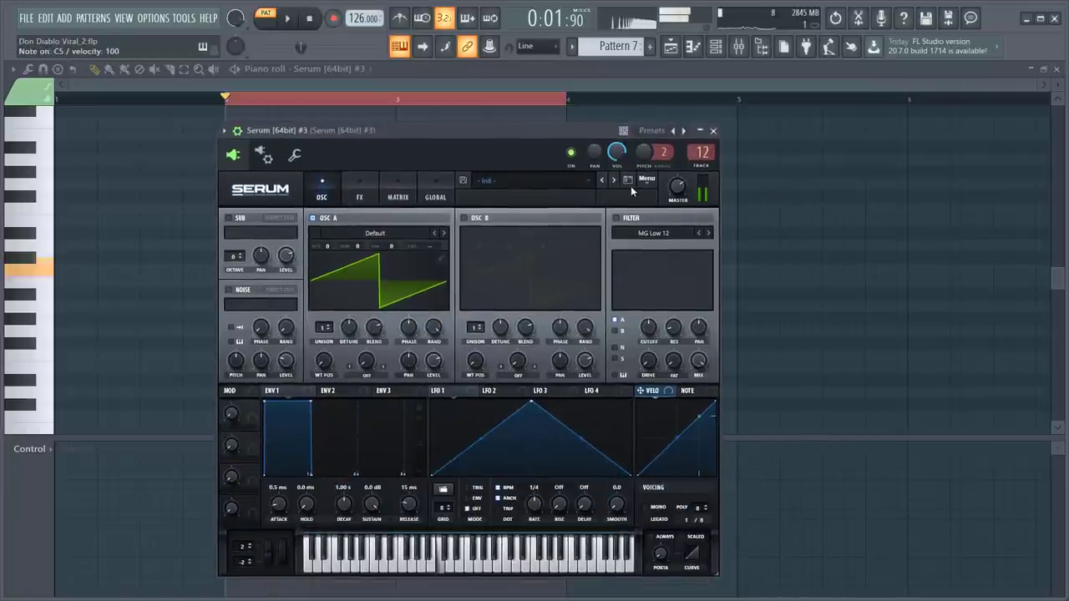
pyautogui.click(645, 180)
pyautogui.click(576, 185)
pyautogui.click(567, 181)
pyautogui.moveTo(634, 311)
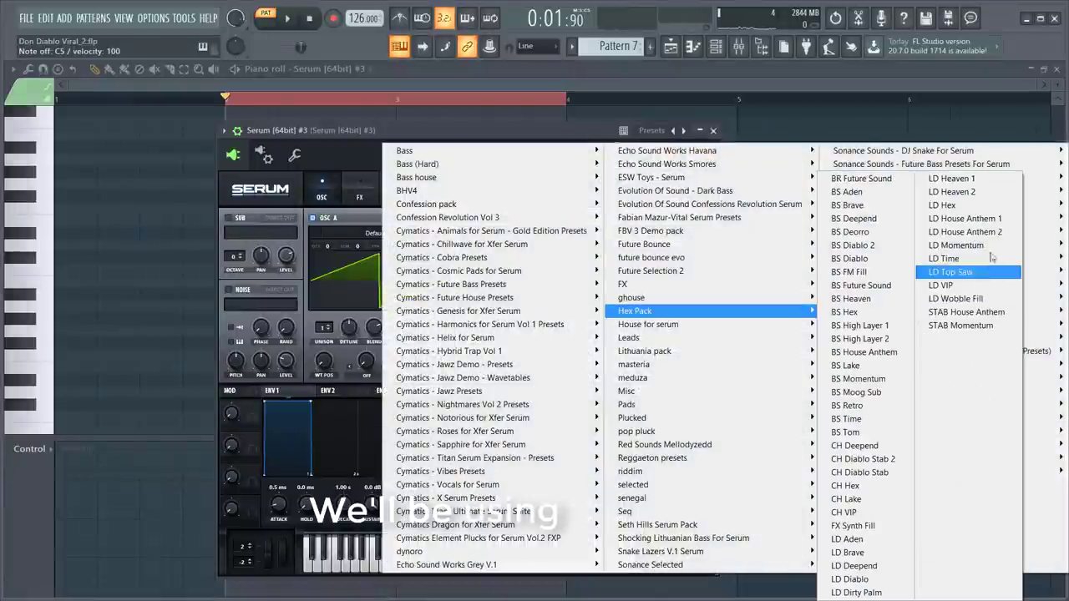
pyautogui.click(964, 283)
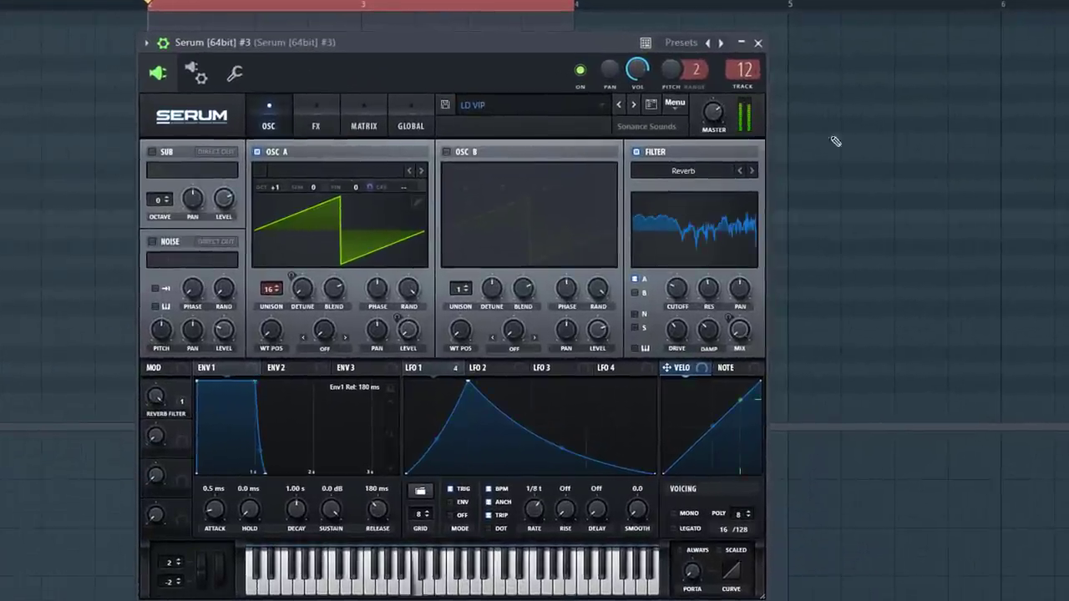
pyautogui.press('Escape')
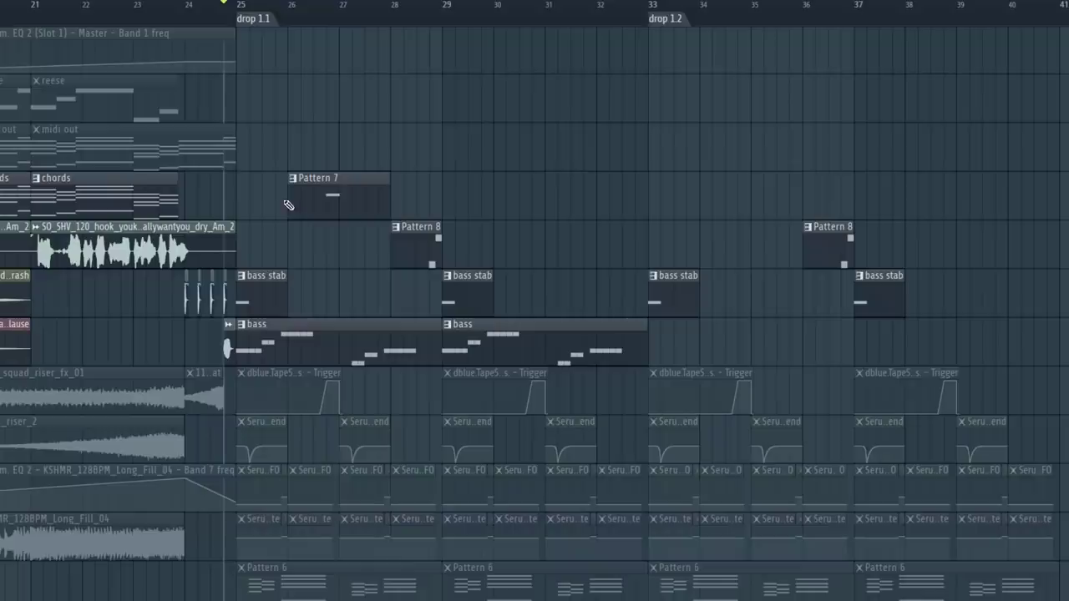
# Move Pattern 7 onto Pattern 8's track and play the drop.
pyautogui.moveTo(302, 258); pyautogui.dragTo(320, 299)
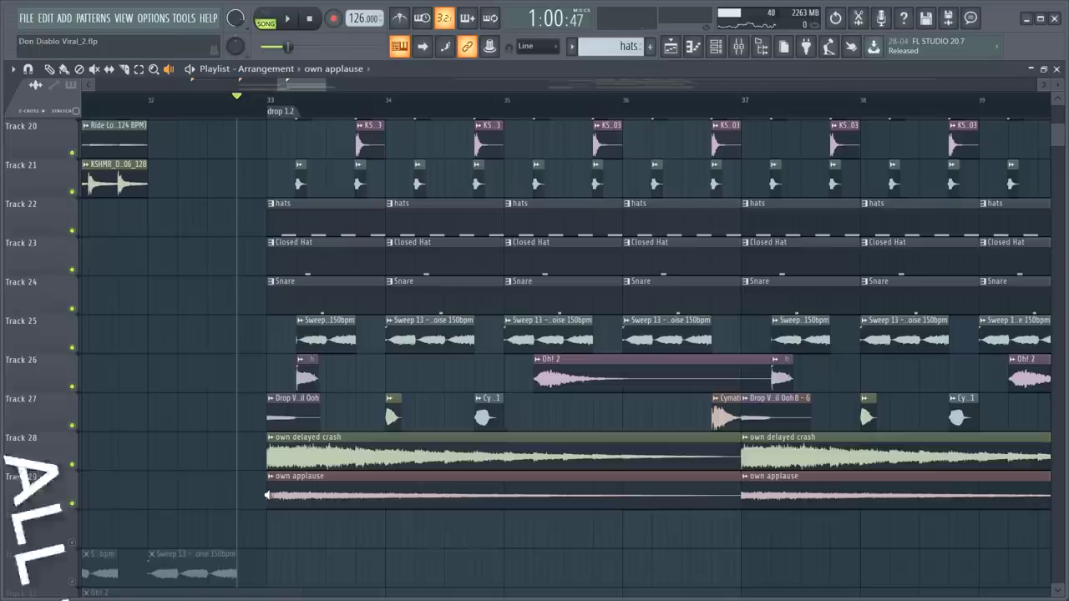
pyautogui.press('space')
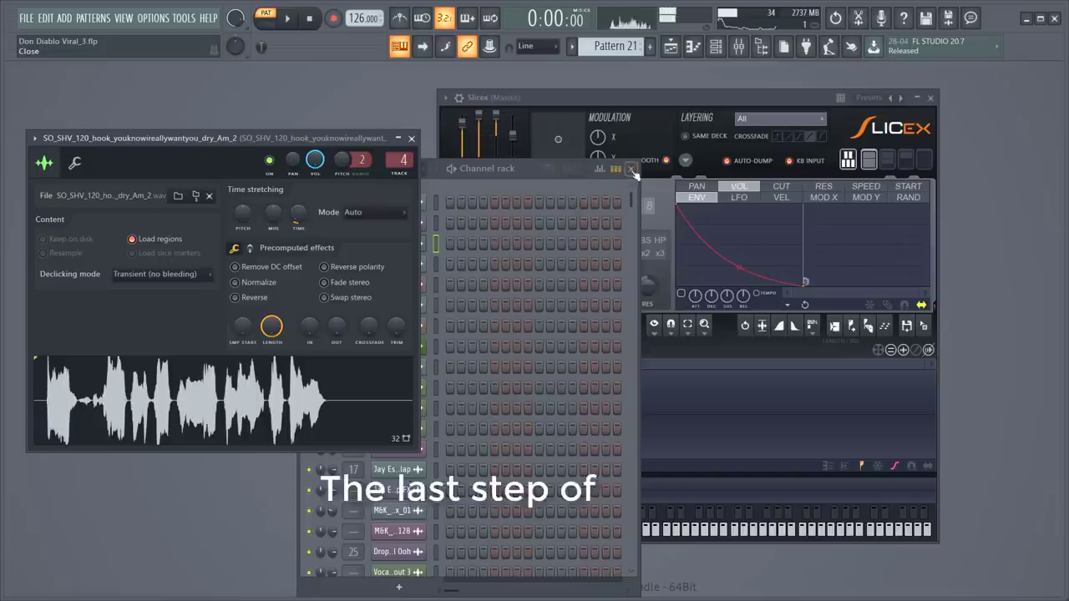
# Autoslice the vocal hook in Slicex and send the slices to the piano roll.
pyautogui.click(632, 170)
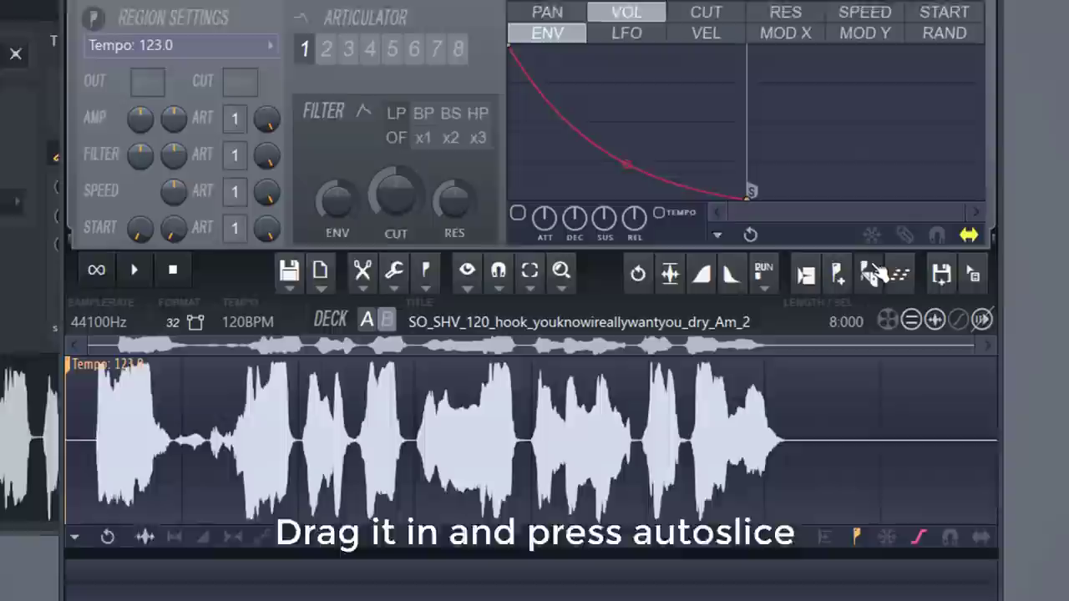
pyautogui.click(870, 273)
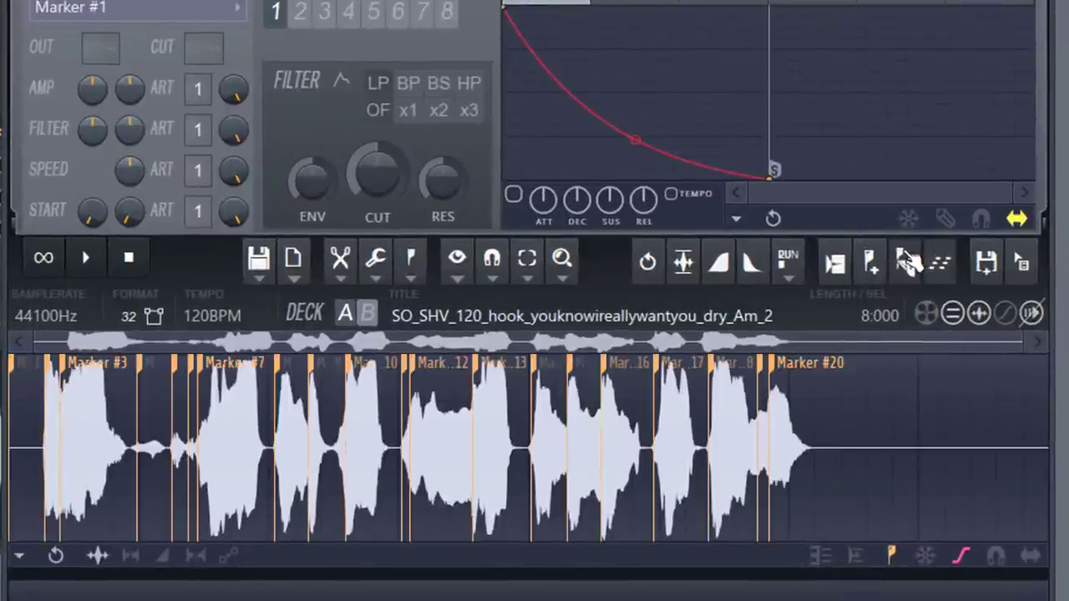
pyautogui.click(908, 260)
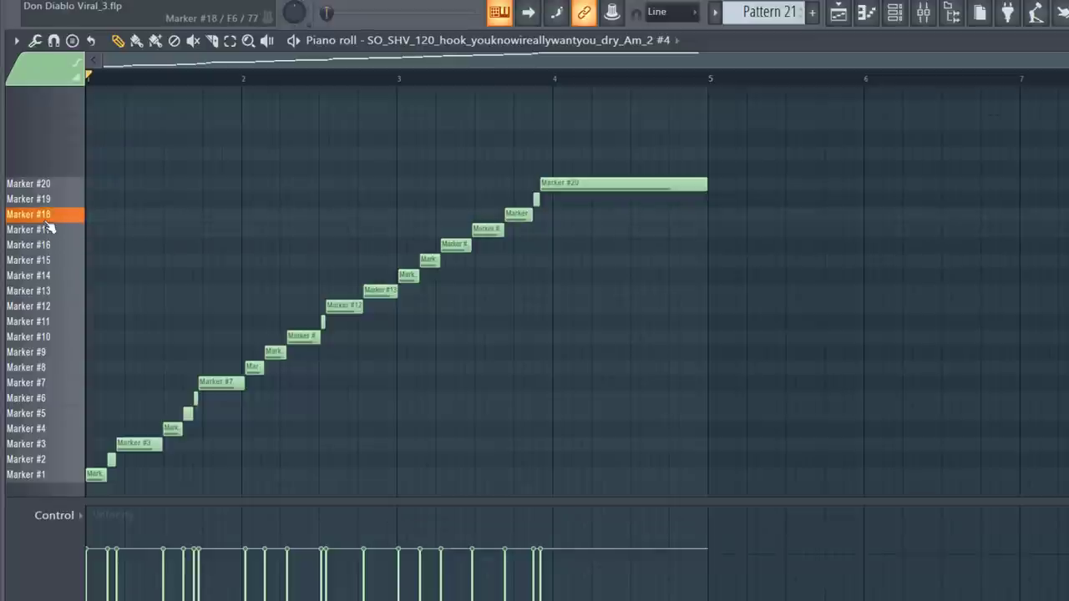
# Clear all slice notes and draw a new Marker #17 vocal chop note.
pyautogui.hotkey('ctrl', 'a')
pyautogui.press('Delete')
pyautogui.scroll(3, 361, 239)
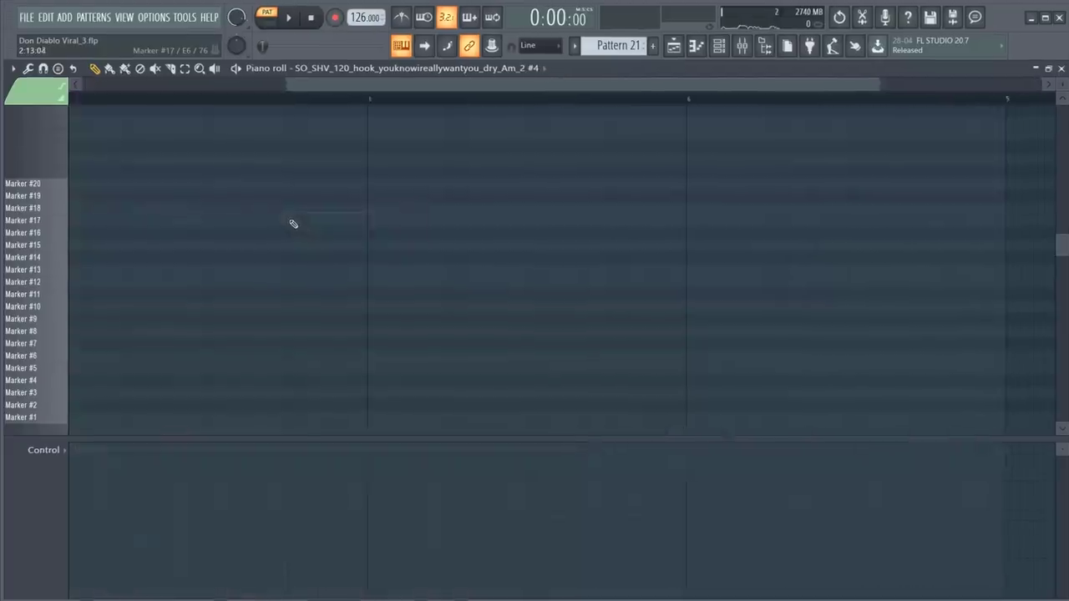
pyautogui.click(354, 229)
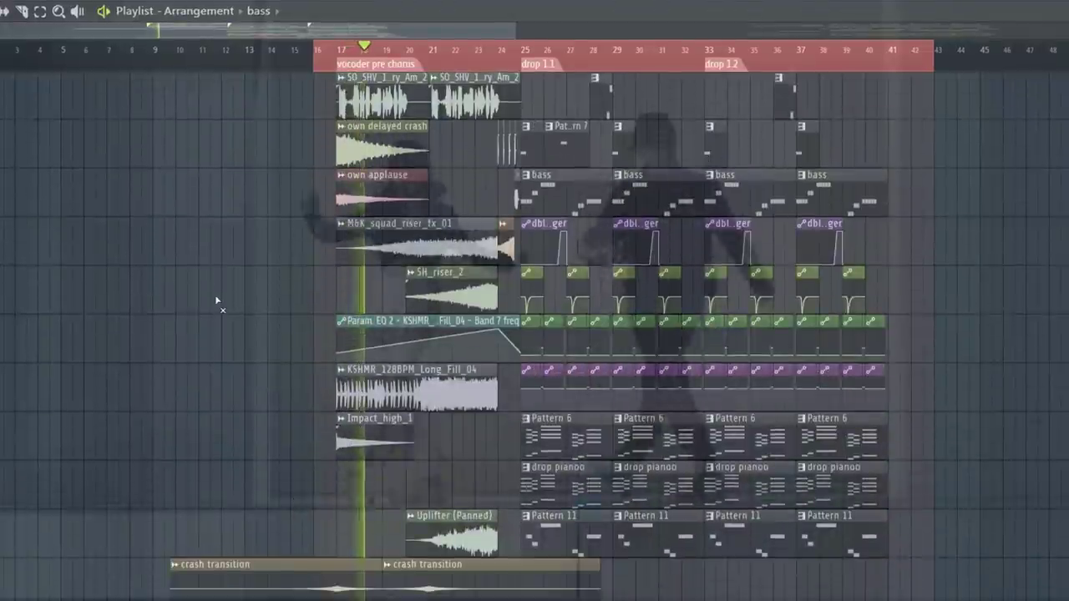
pyautogui.scroll(-5, 216, 301)
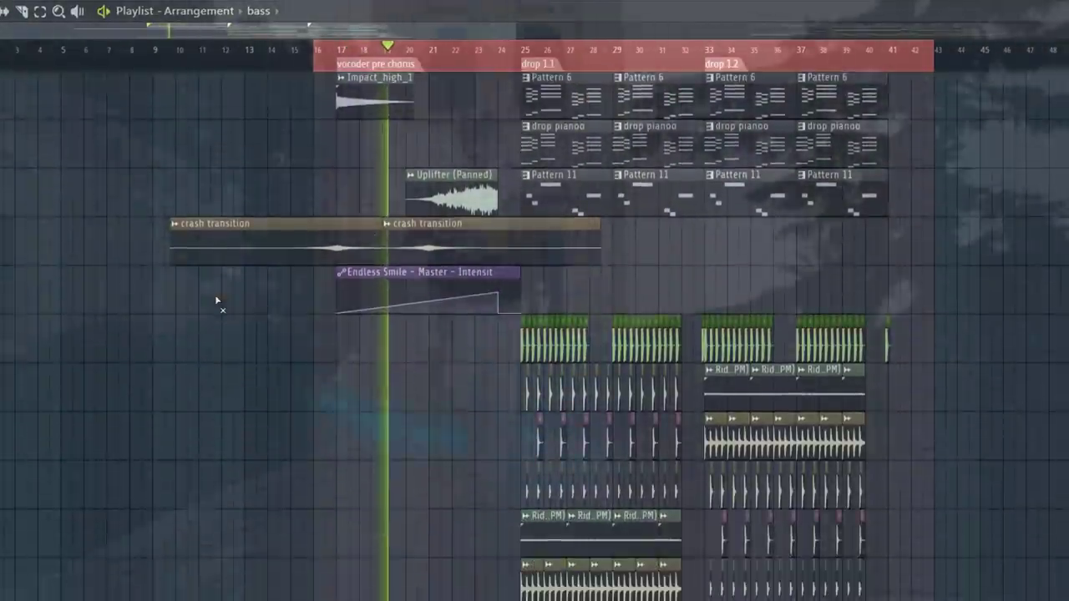